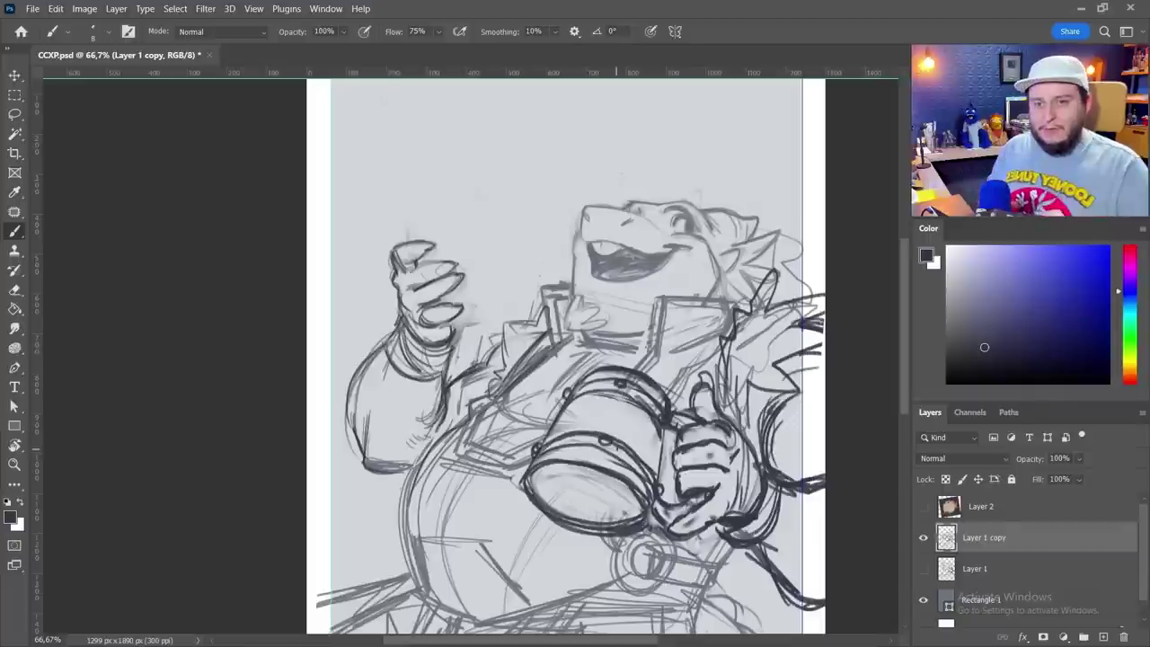
# Sketch a rectangular snack dotted with round holes in a wrapper, held in the character's raised hand, on a new layer, and adjust its placement.
pyautogui.hotkey('ctrl', 'shift', 'alt', 'n')
pyautogui.moveTo(455, 167); pyautogui.dragTo(471, 184)
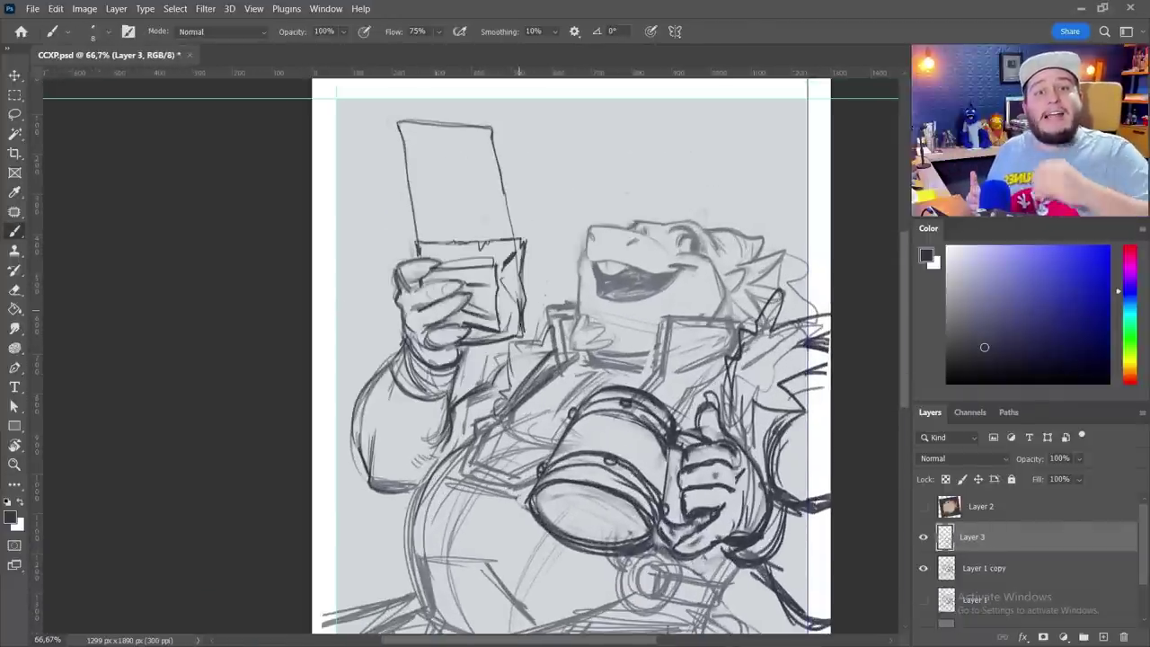
pyautogui.press('e')
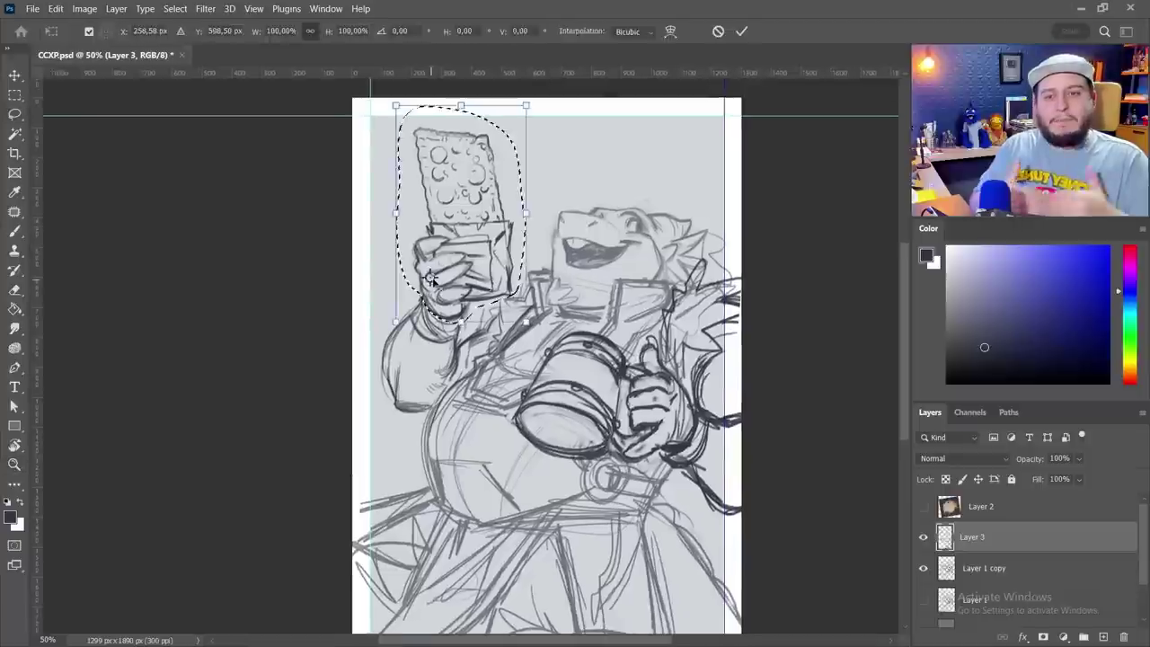
pyautogui.press('z')
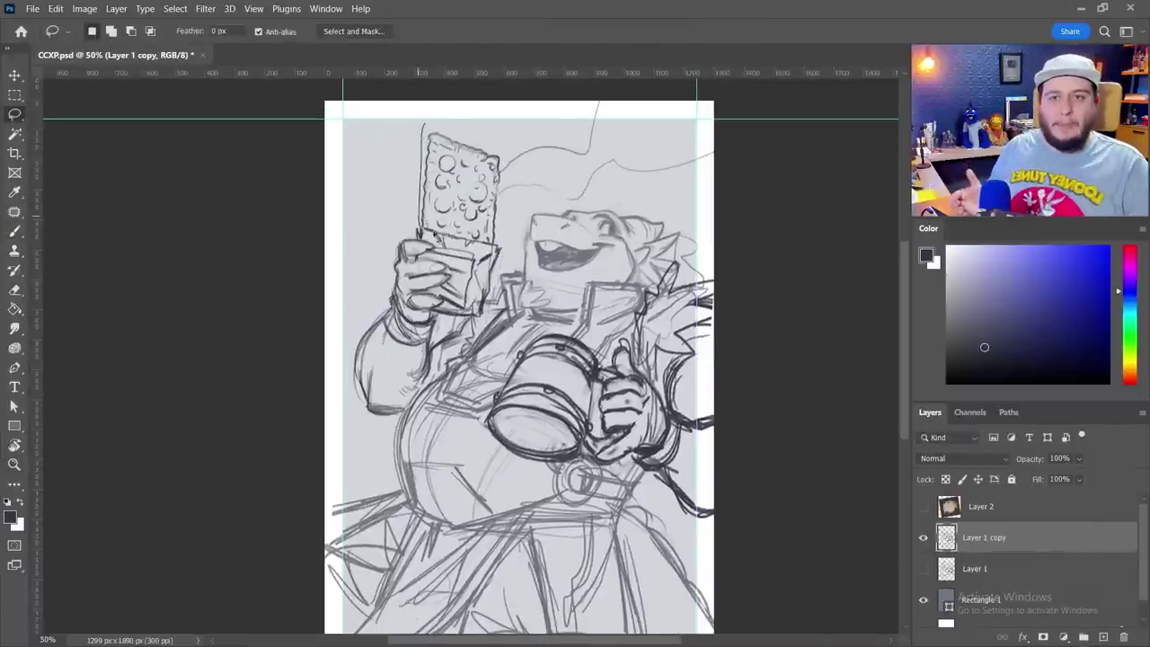
pyautogui.click(471, 210)
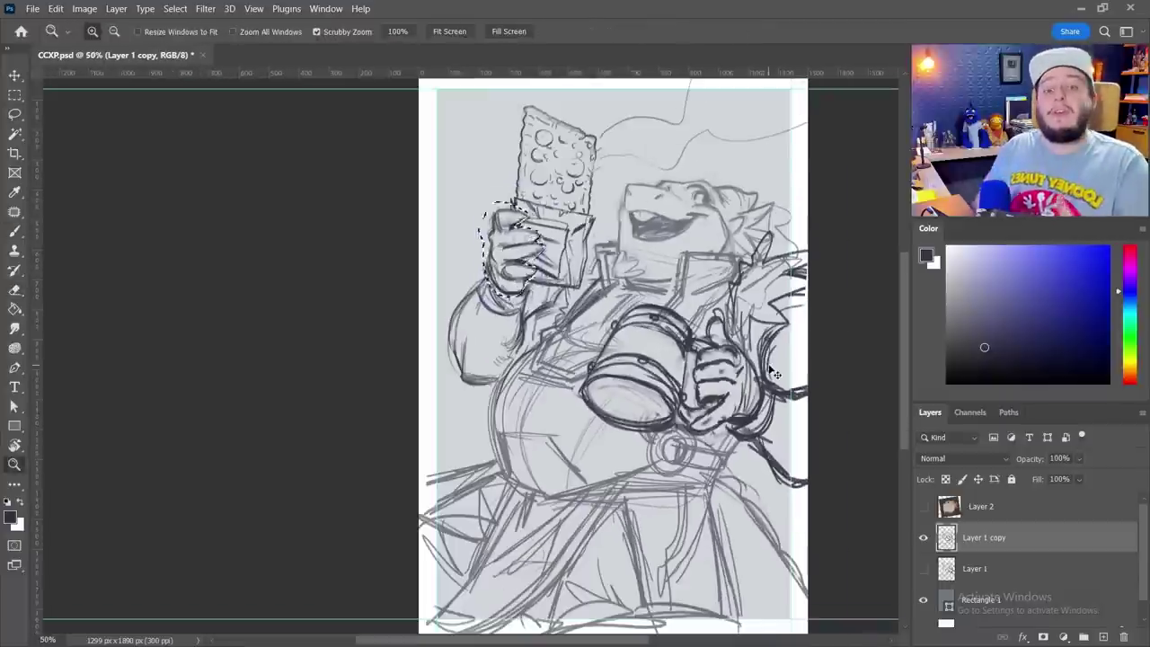
pyautogui.press('b')
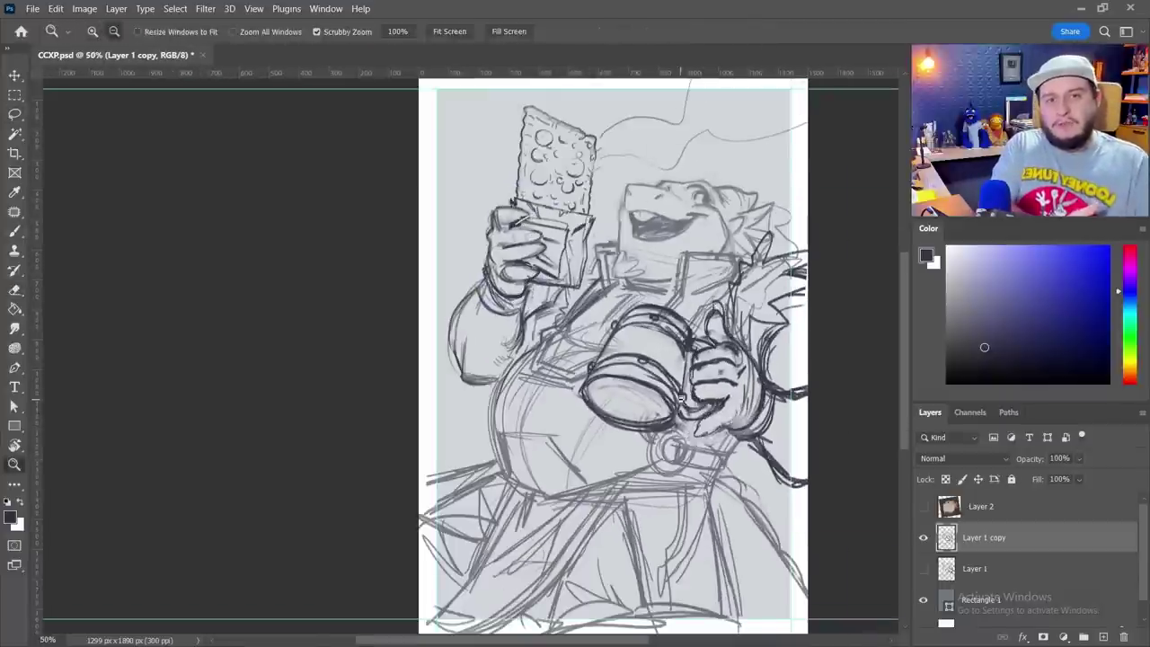
# Redraw the raised hand cupping a teardrop-shaped snack on its own layer, using the small hand photo as reference.
pyautogui.press('v')
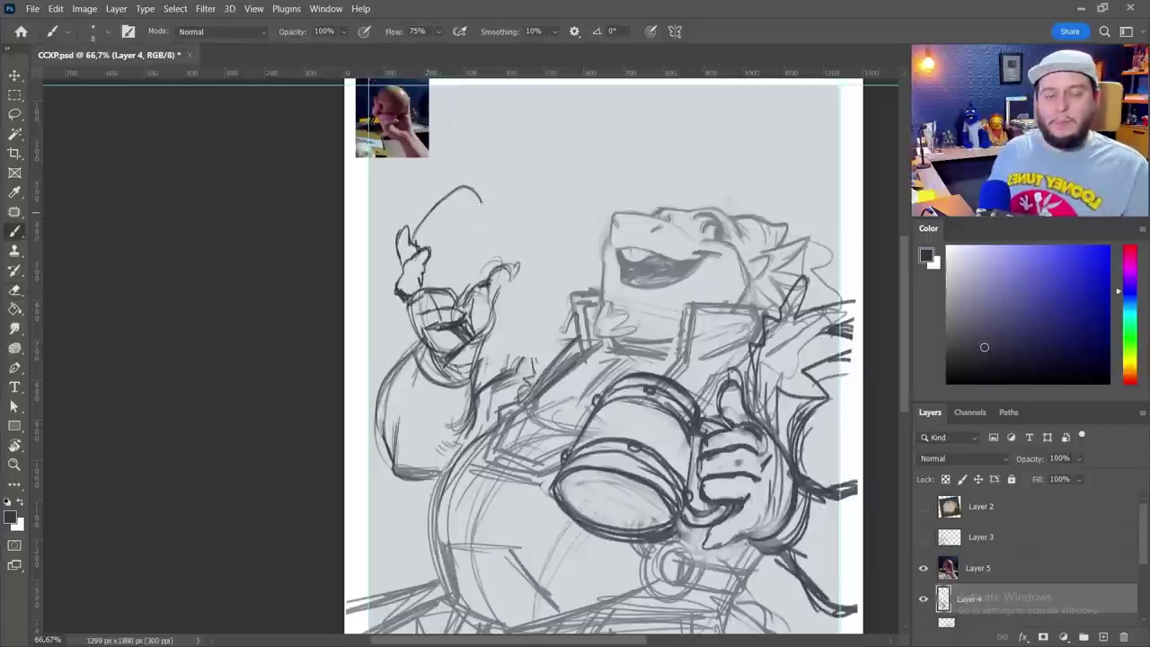
pyautogui.moveTo(520, 263); pyautogui.dragTo(492, 279)
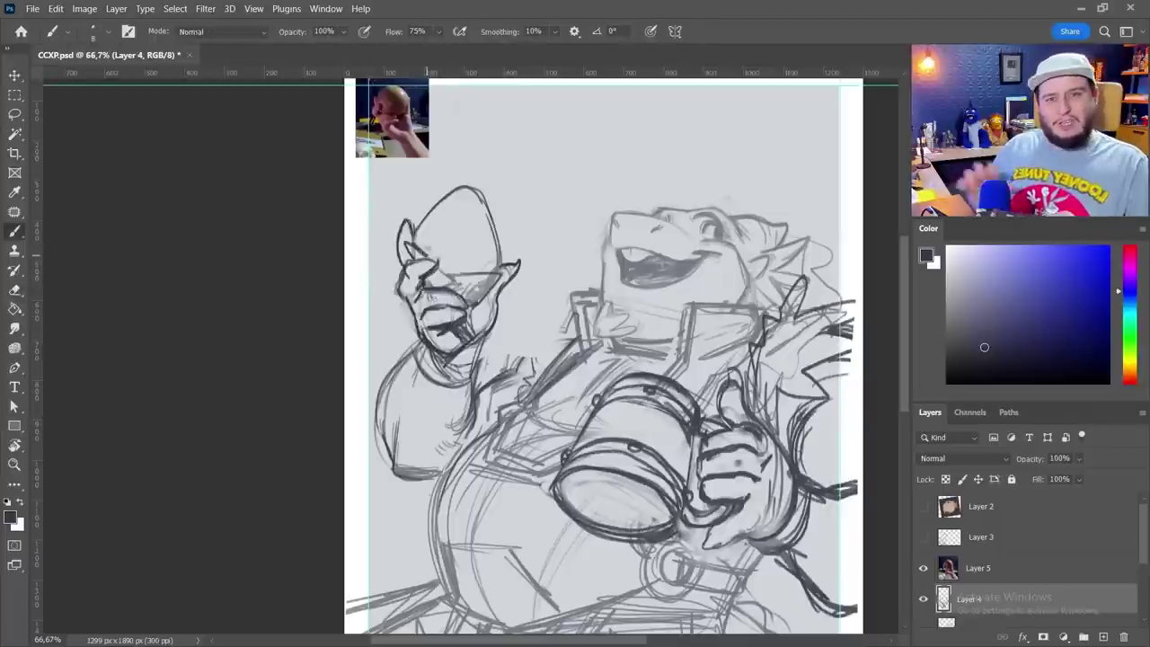
pyautogui.moveTo(508, 262)
pyautogui.mouseDown()
pyautogui.moveTo(495, 271)
pyautogui.moveTo(480, 239)
pyautogui.moveTo(430, 232)
pyautogui.mouseUp()
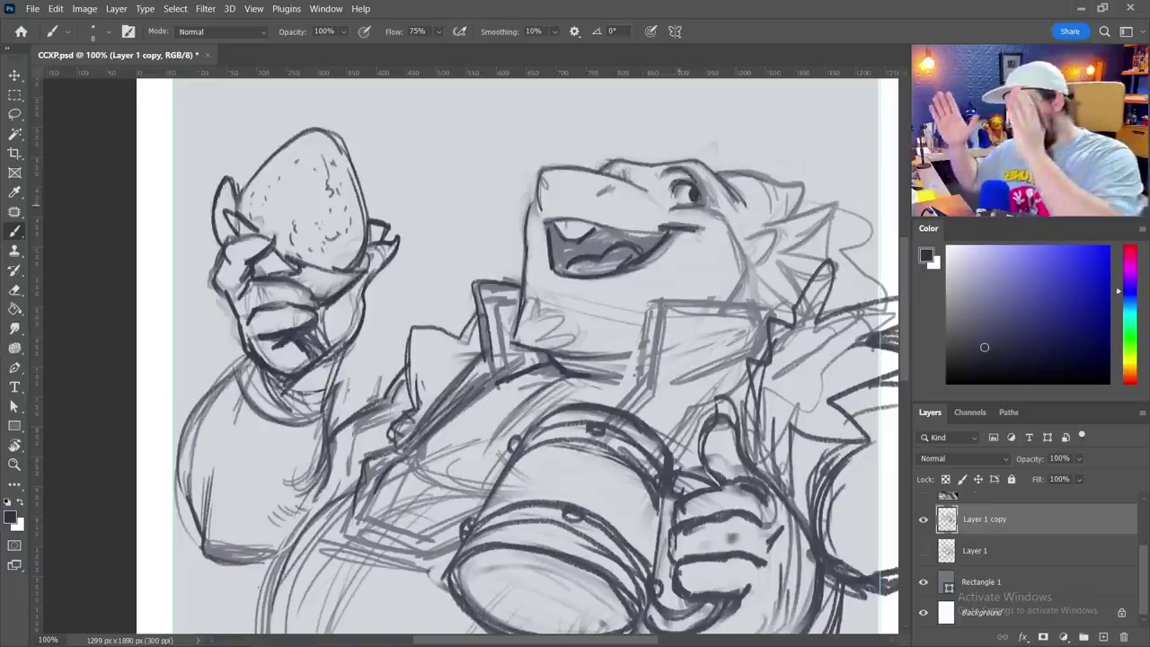
# Add foam splashes and a drip to the mug, and strengthen the belly panel, belt buckle and skirt lines on Layer 1 copy.
pyautogui.press('h')
pyautogui.moveTo(517, 354); pyautogui.dragTo(508, 315)
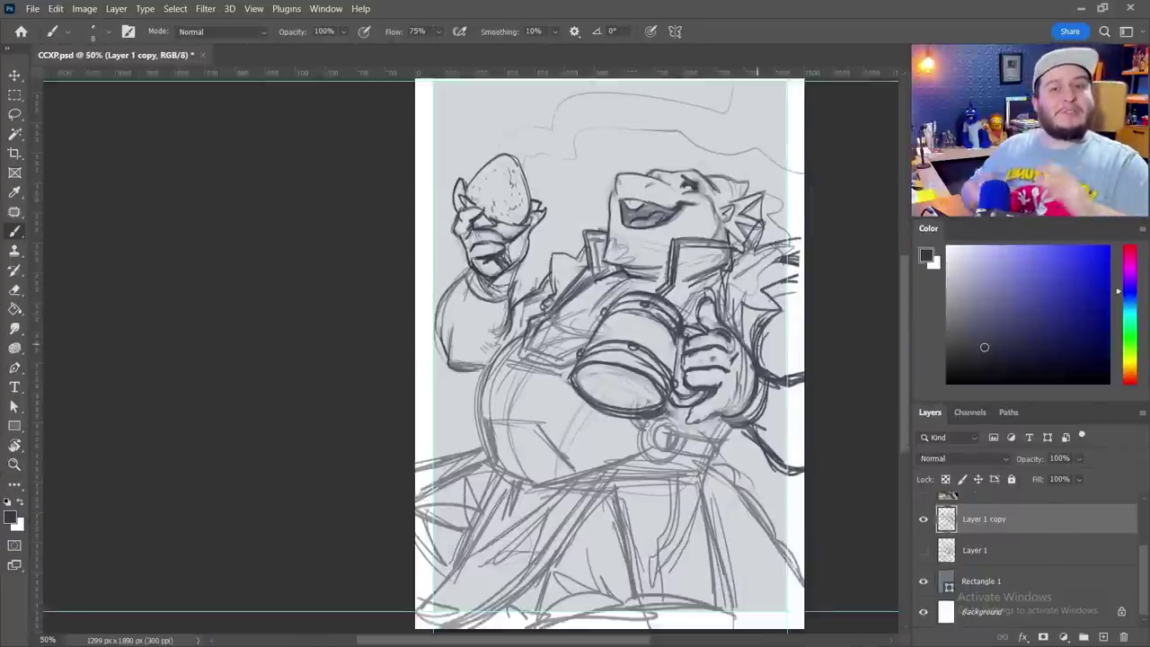
pyautogui.scroll(-2, 579, 359)
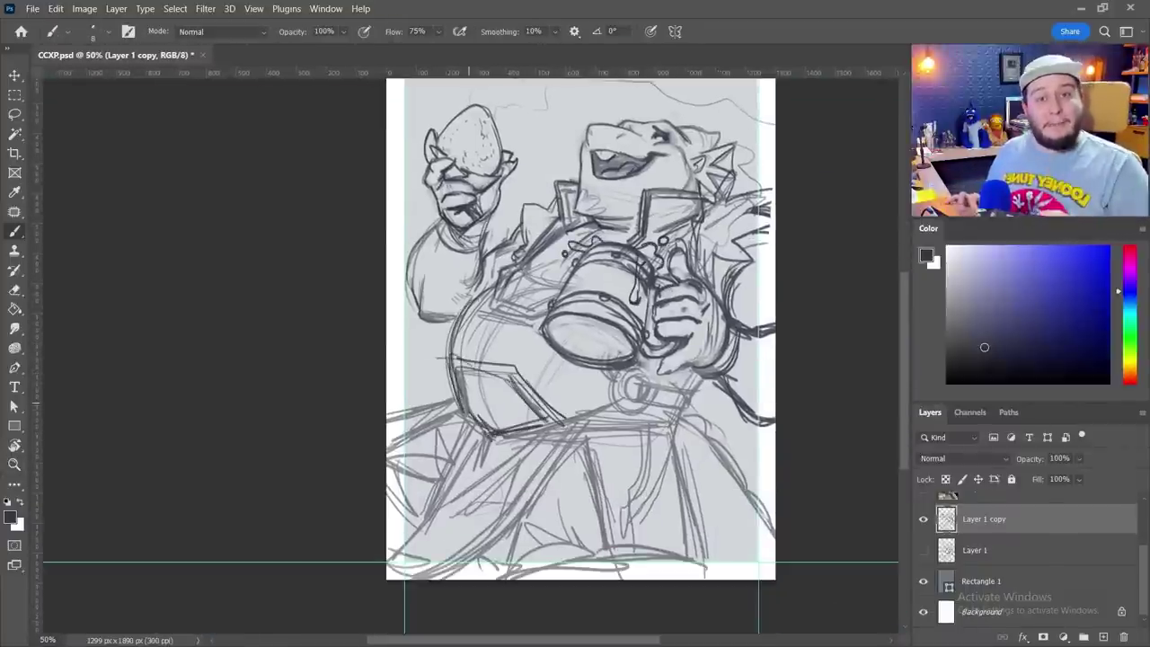
pyautogui.scroll(-1, 471, 351)
pyautogui.hscroll(2, 471, 351)
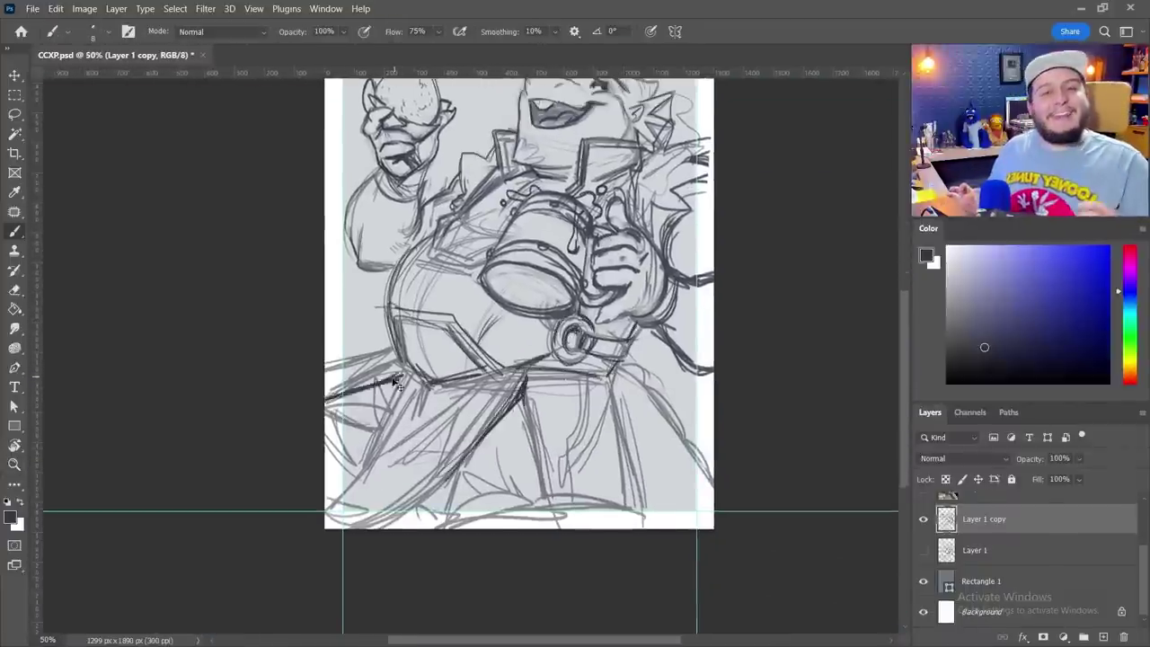
pyautogui.moveTo(398, 384); pyautogui.dragTo(449, 489)
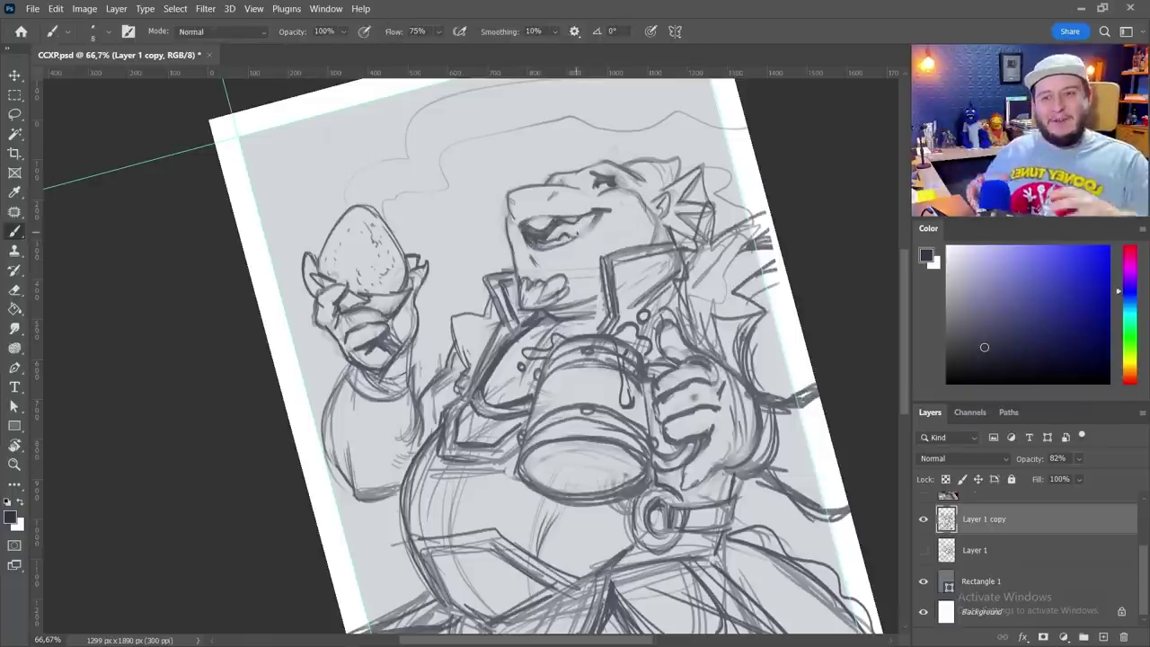
# Refine the far shoulder and redraw the lower coat panels and feet on Layer 1 copy.
pyautogui.press('b')
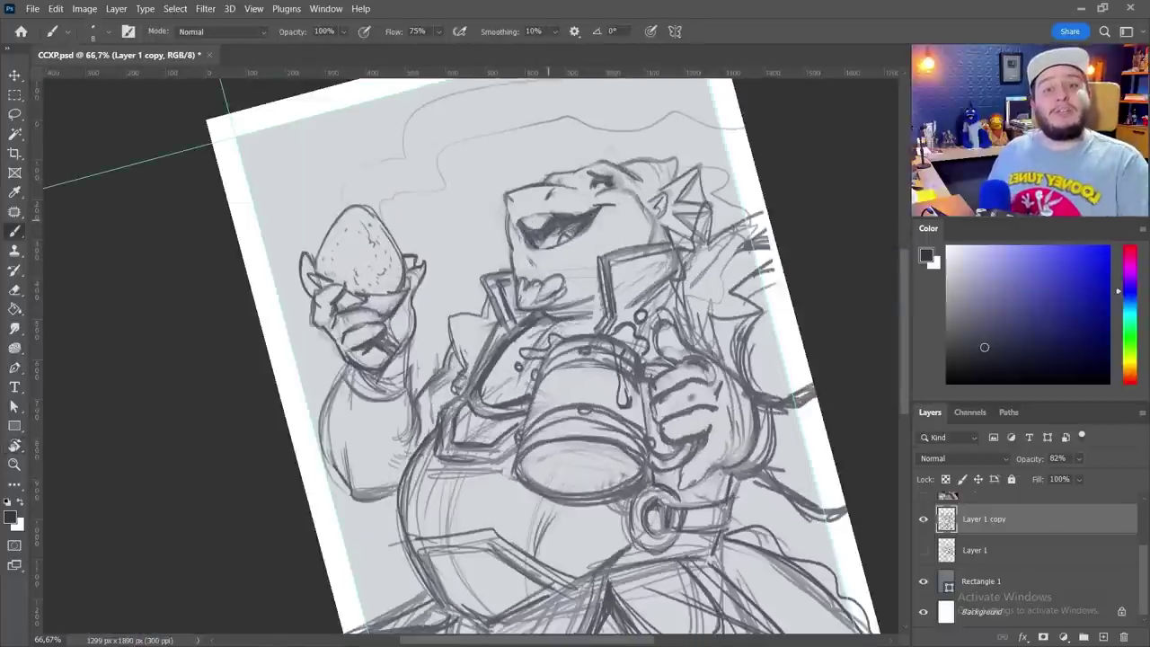
pyautogui.hotkey('ctrl', '+')
pyautogui.hotkey('ctrl', '+')
pyautogui.hotkey('ctrl', '-')
pyautogui.hotkey('ctrl', '-')
pyautogui.hotkey('ctrl', '1')
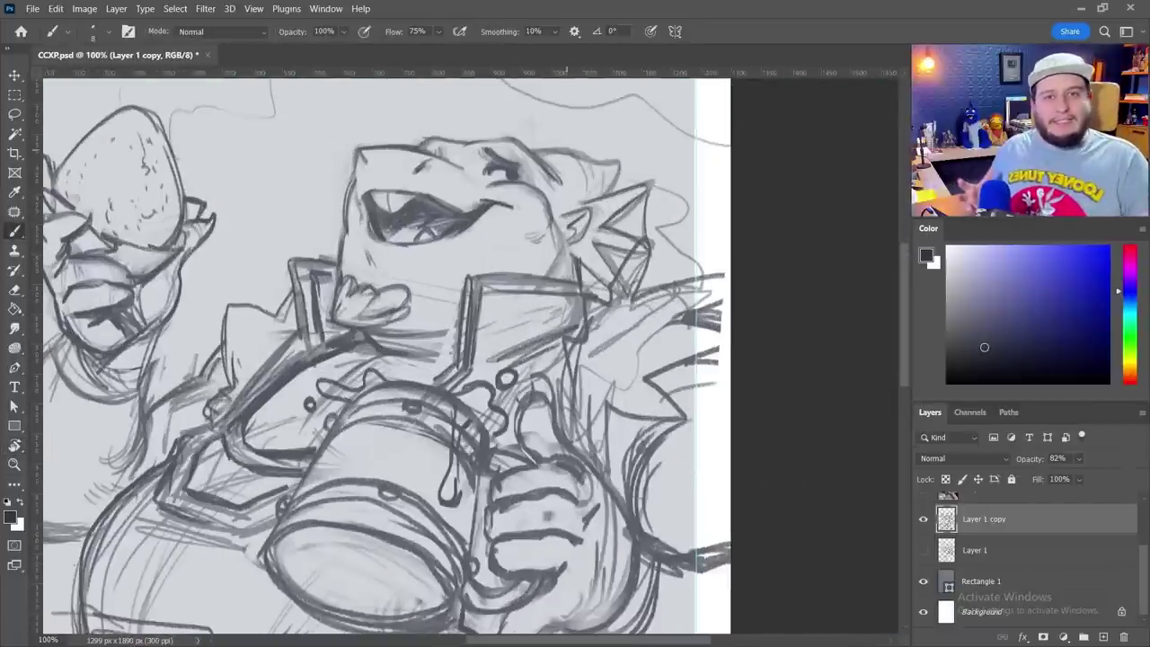
pyautogui.hotkey('ctrl', '0')
pyautogui.hotkey('ctrl', '+')
pyautogui.hotkey('ctrl', '+')
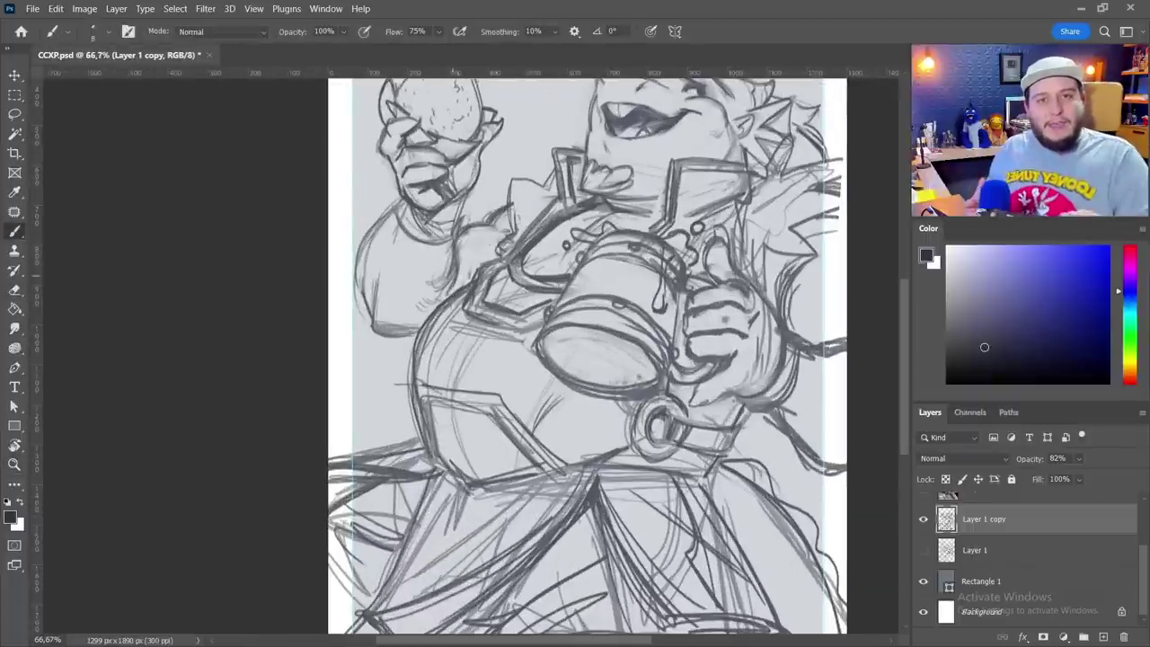
pyautogui.hscroll(3, 629, 289)
pyautogui.hscroll(-3, 560, 456)
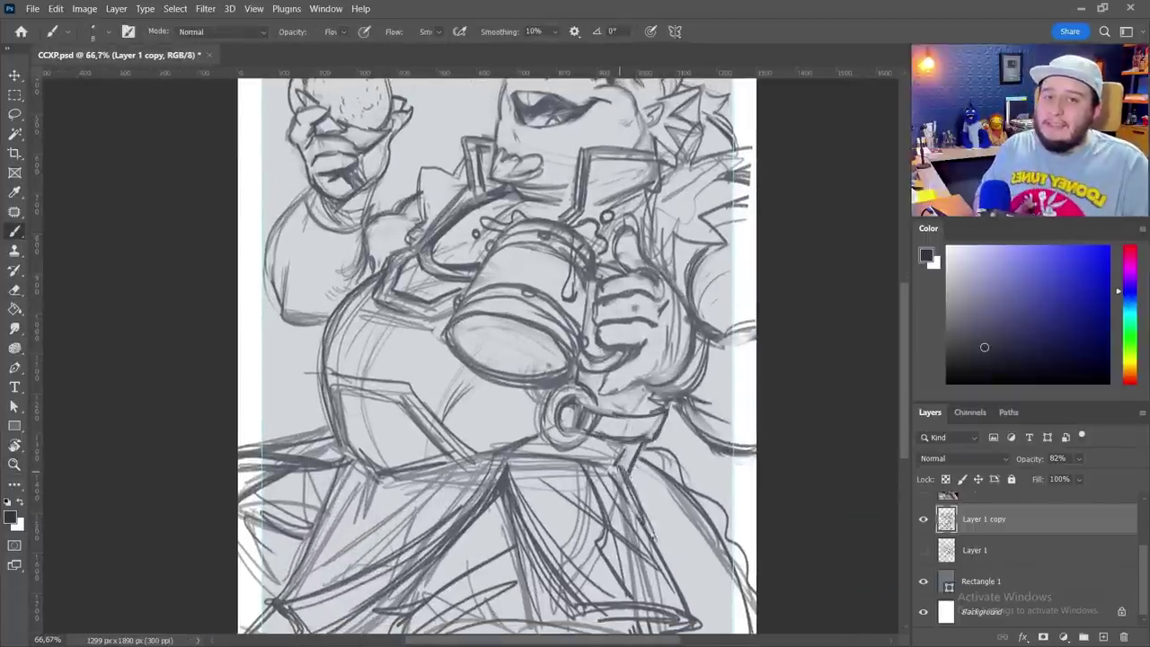
pyautogui.hotkey('ctrl', '-')
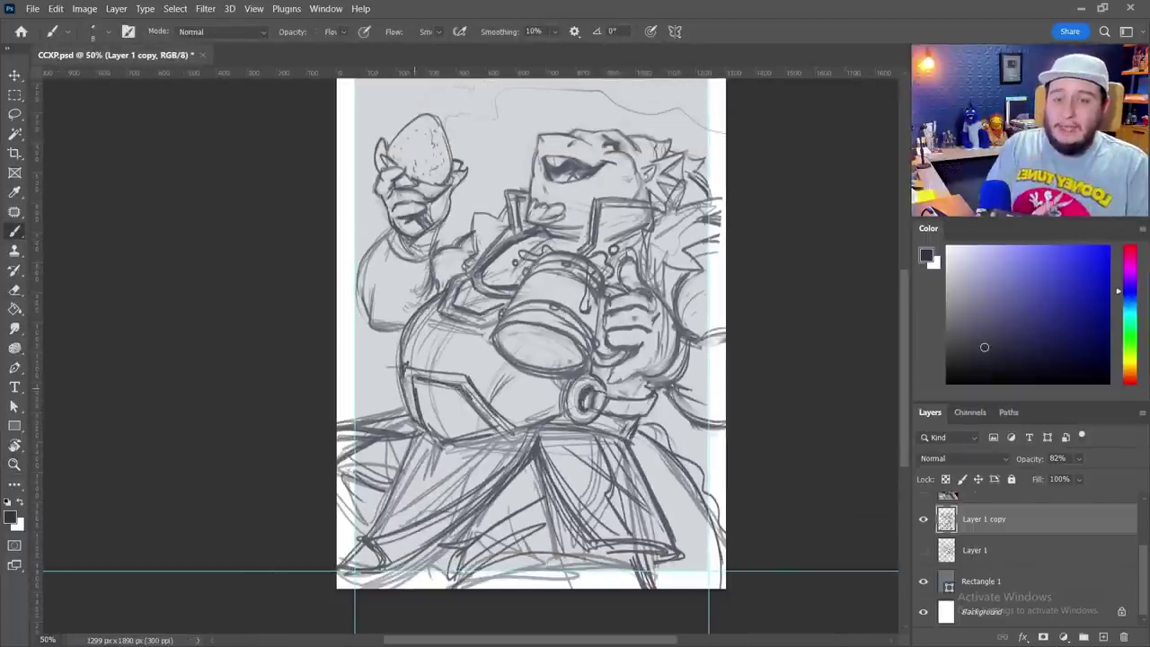
# Switch the eraser to a rectangular brush and erase the closed eye from the character's face.
pyautogui.press('z')
pyautogui.hotkey('shift', 'ctrl', 'x')
pyautogui.hotkey('ctrl', '+')
pyautogui.hotkey('ctrl', '+')
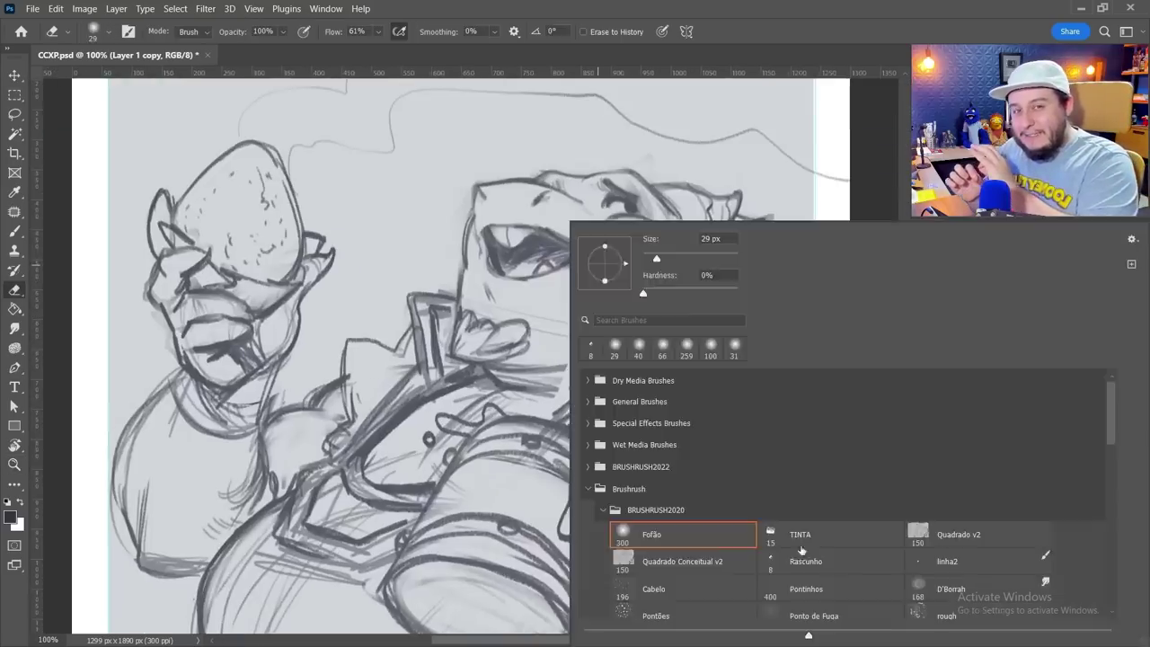
pyautogui.press('Escape')
pyautogui.hotkey('ctrl', '-')
pyautogui.hotkey('ctrl', '-')
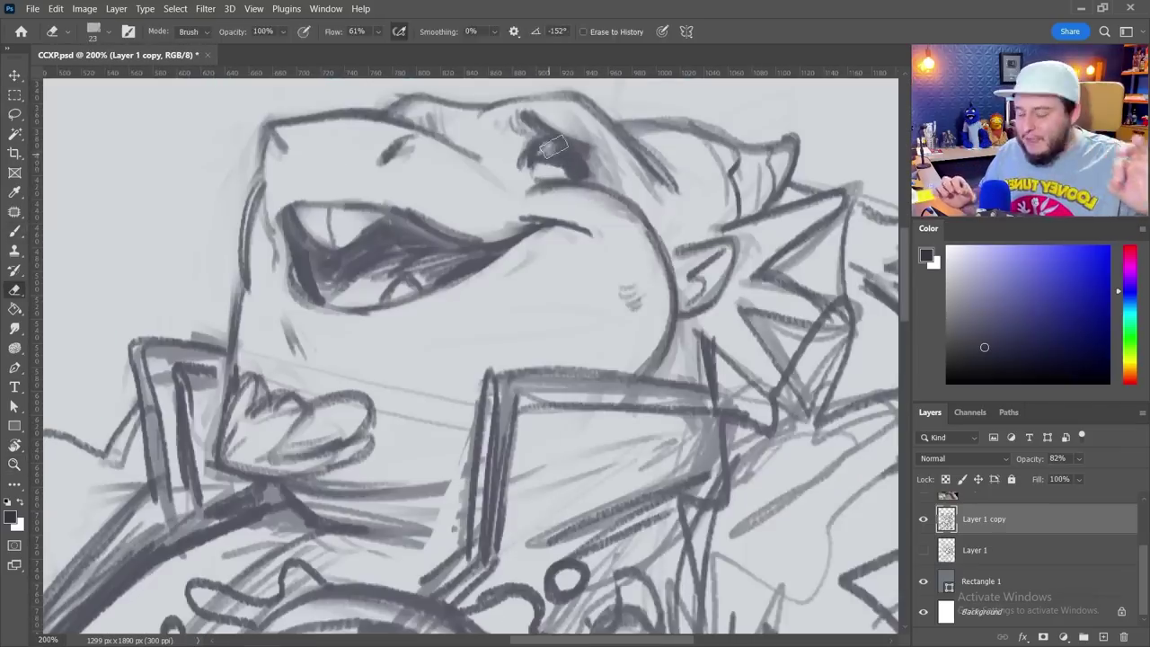
pyautogui.hotkey('ctrl', '-')
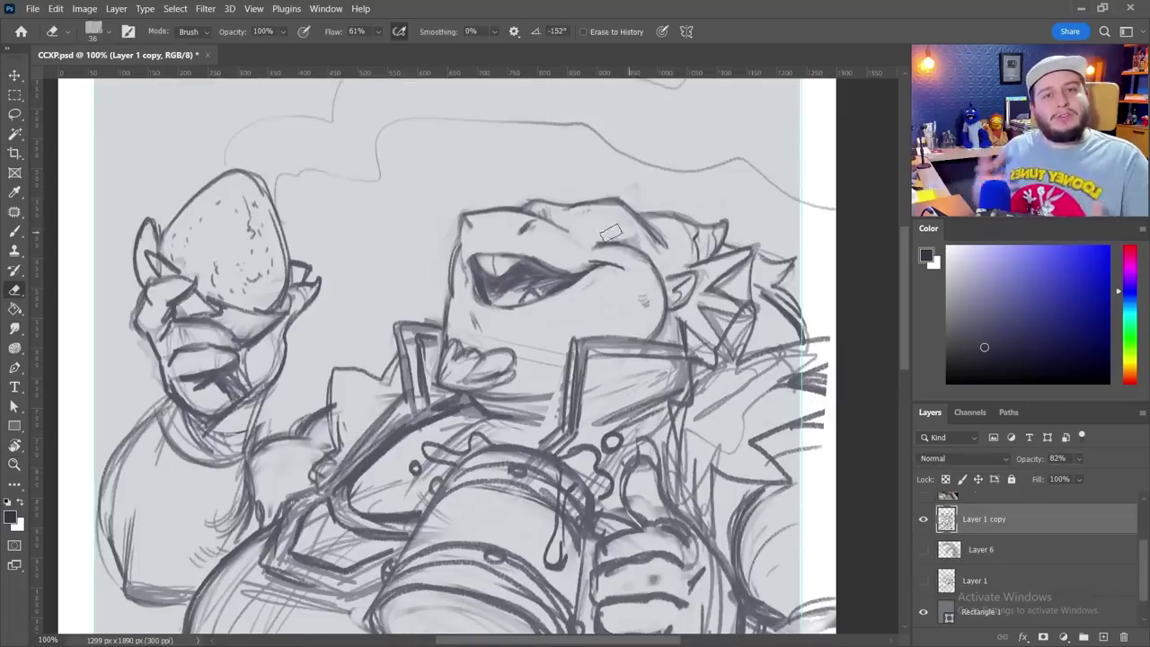
# Place the tilted 3D head reference beside the sketch, draw an open eye on a new layer and darken the face outline.
pyautogui.hotkey('ctrl', 't')
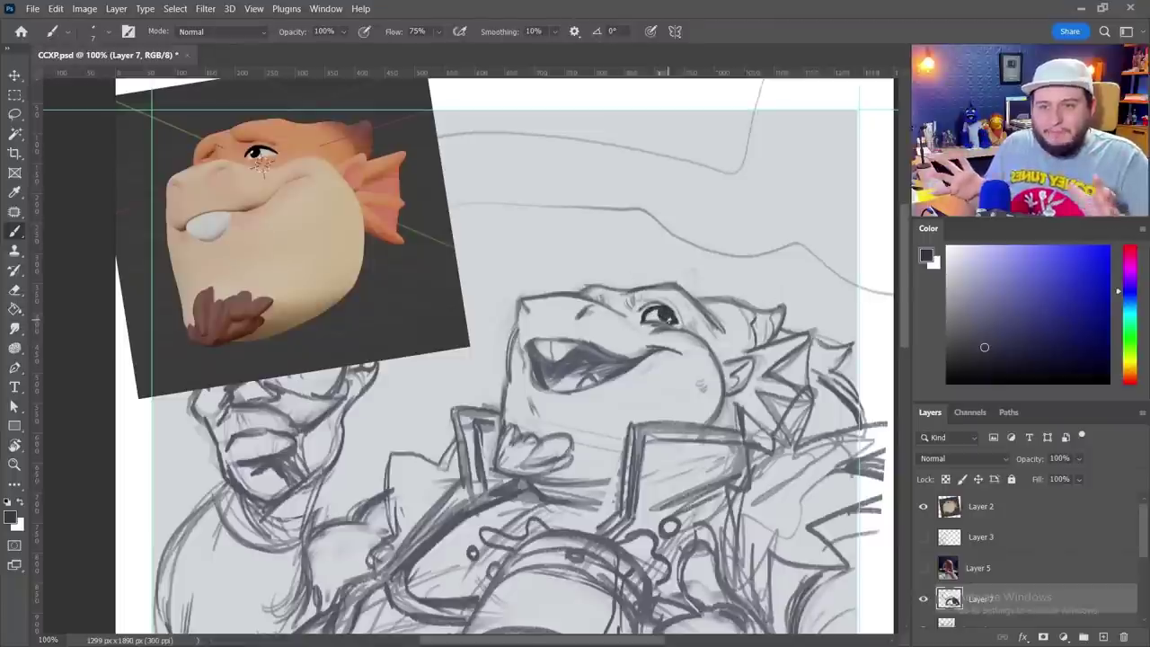
pyautogui.scroll(-3, 468, 359)
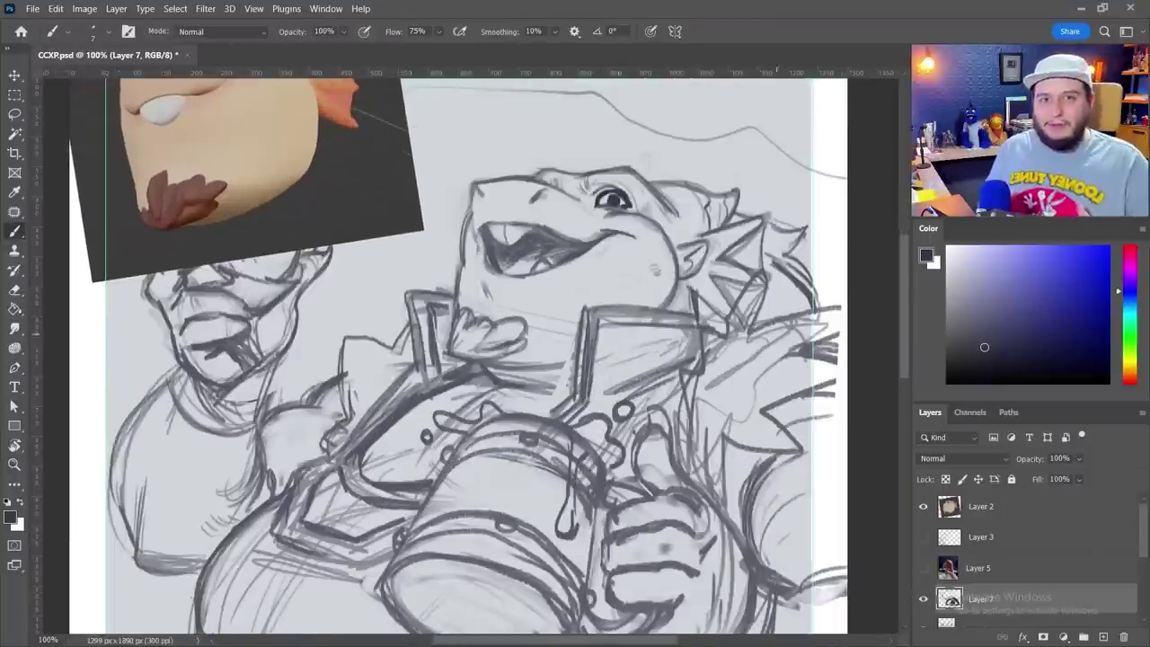
pyautogui.hotkey('alt', '[')
pyautogui.scroll(3, 467, 360)
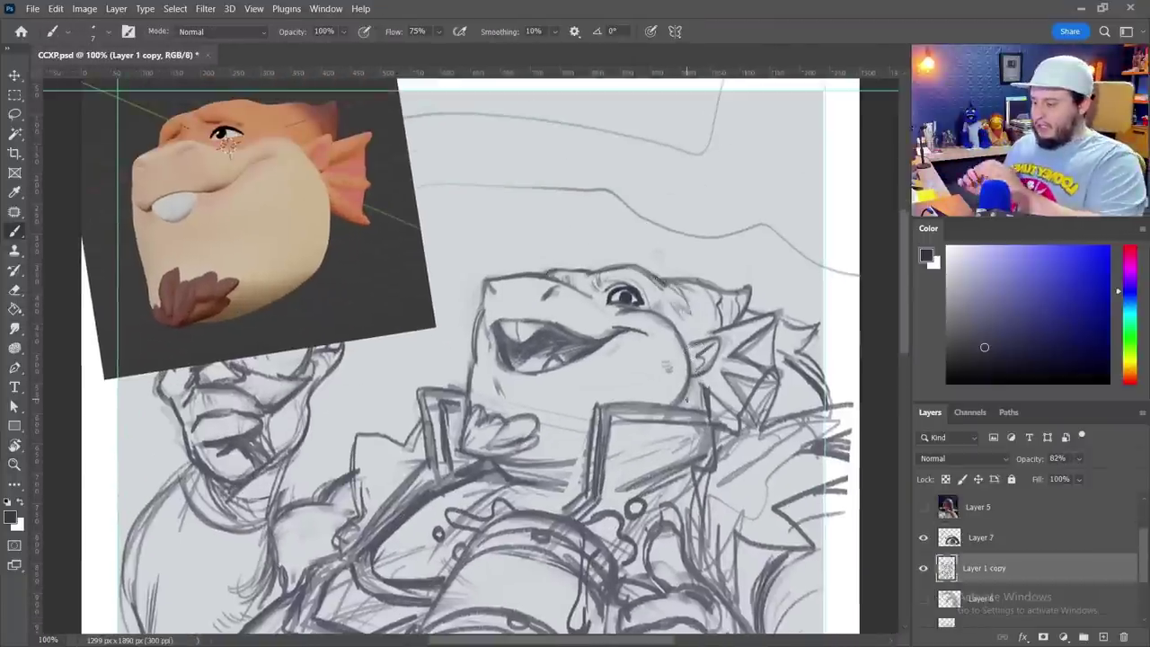
pyautogui.scroll(-1, 467, 360)
pyautogui.press('e')
pyautogui.scroll(1, 467, 360)
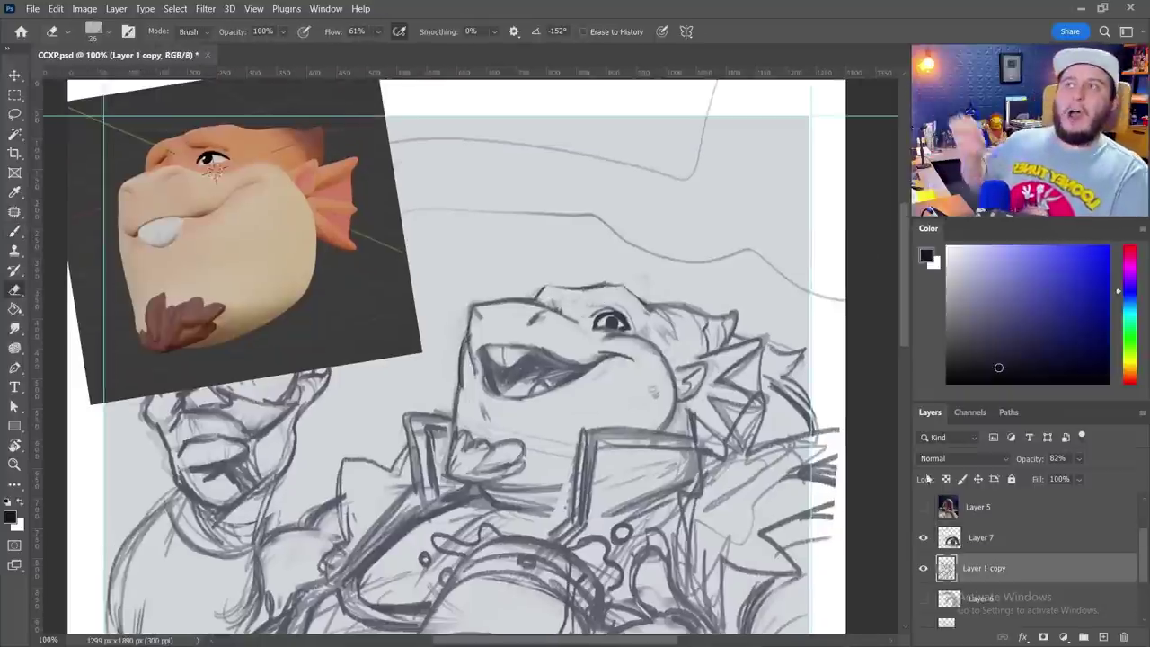
# Redraw the eye with a larger dark pupil and darken the brow and mouth outlines, following the head reference.
pyautogui.press('b')
pyautogui.hotkey('alt', ']')
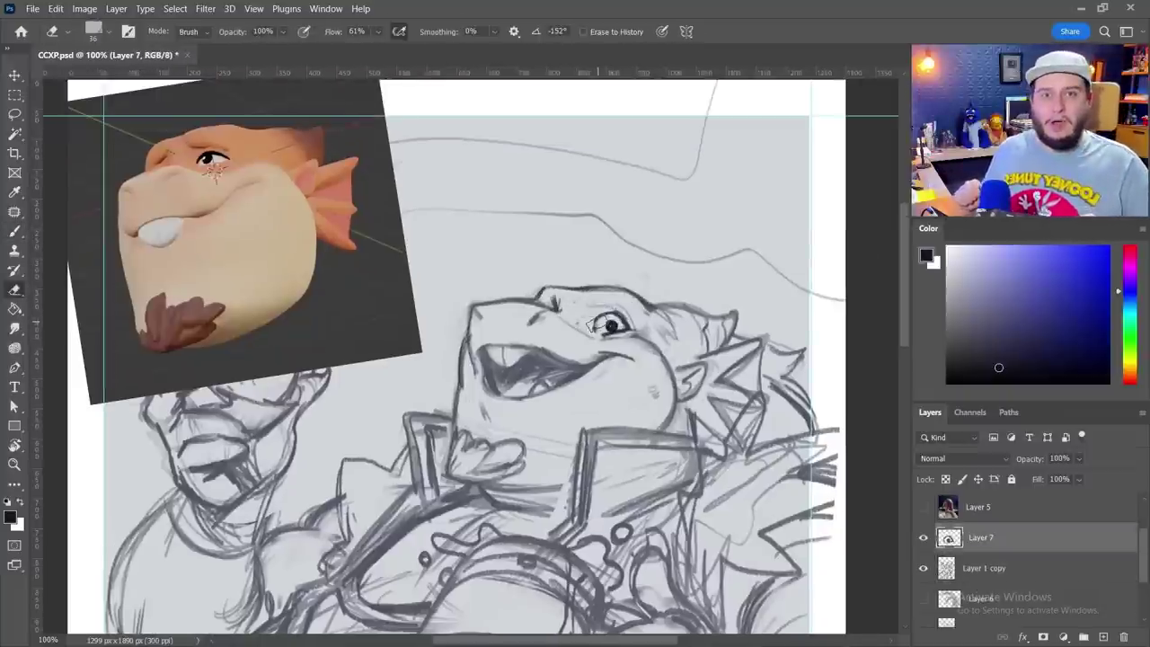
pyautogui.press('b')
pyautogui.hotkey('alt', '[')
pyautogui.scroll(-3, 582, 313)
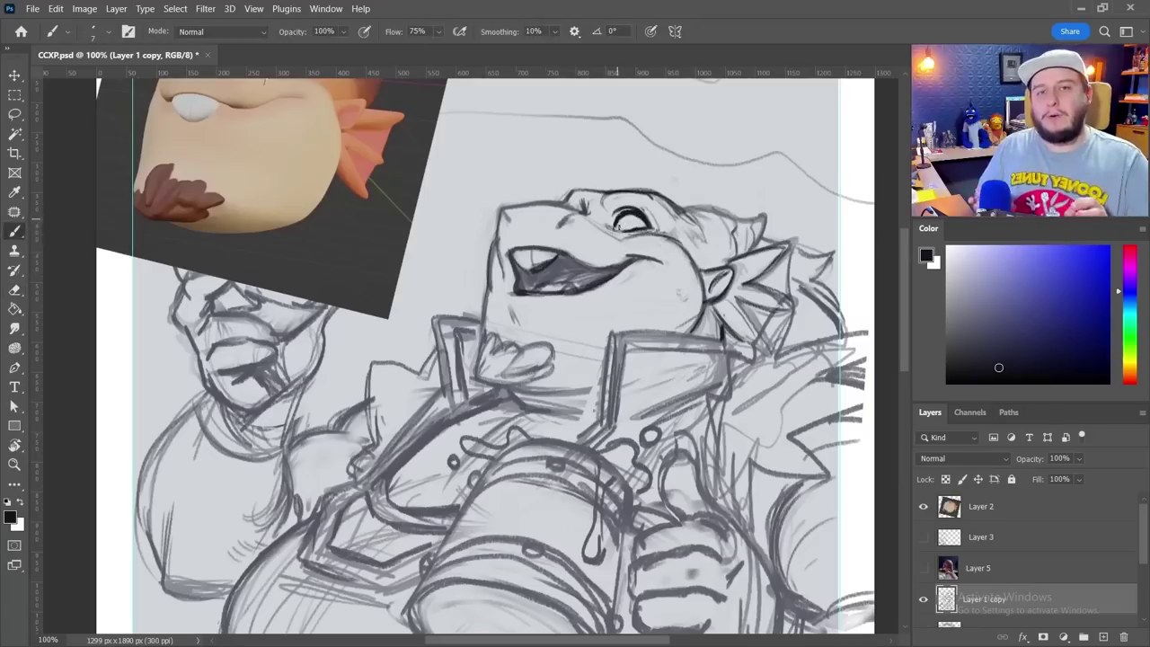
pyautogui.scroll(3, 300, 133)
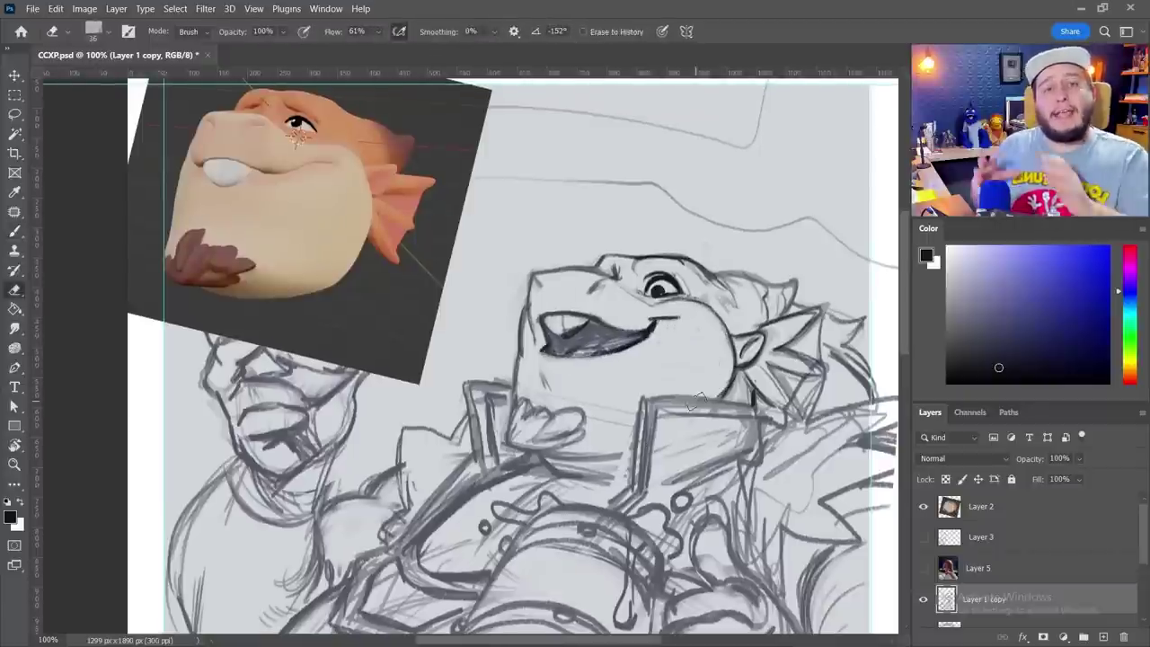
# Fill the inside of the open mouth with black and shape the tooth and a light tongue.
pyautogui.press('z')
pyautogui.scroll(-3, 655, 201)
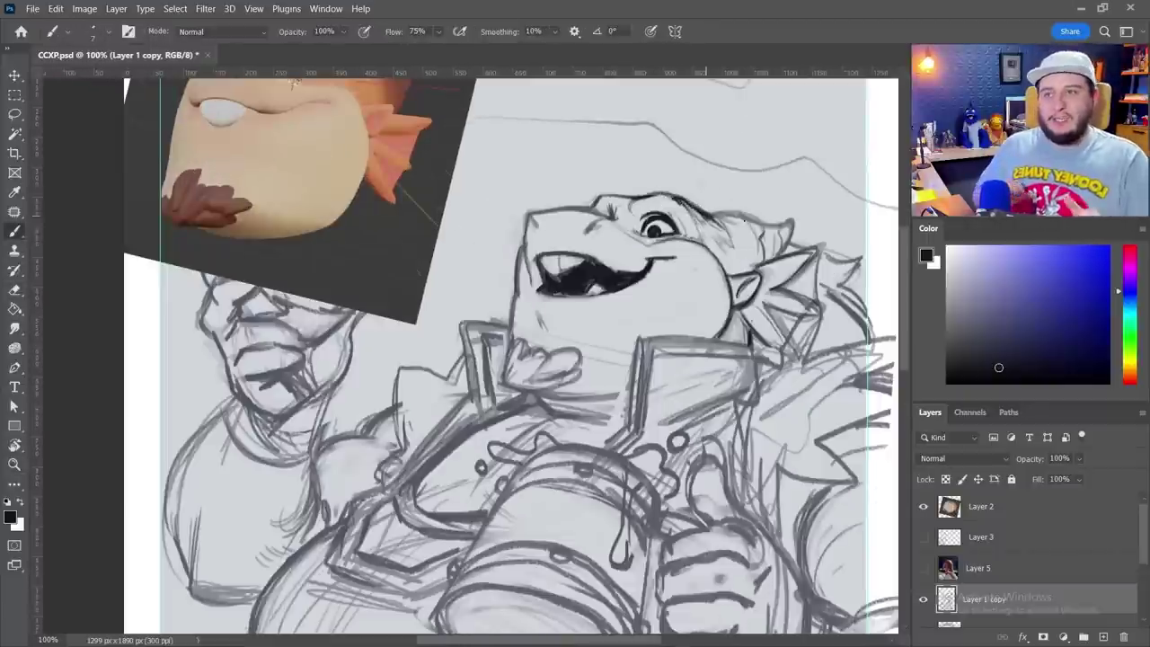
pyautogui.moveTo(592, 227); pyautogui.dragTo(630, 228)
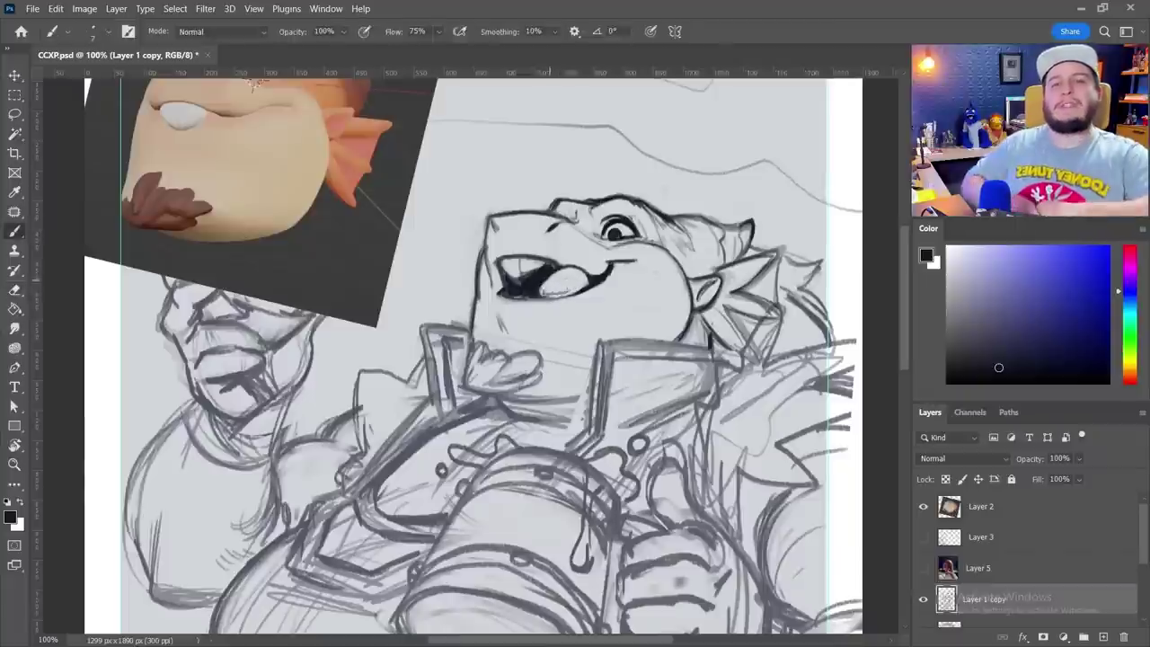
# Hide the head reference layer and add a drool drop hanging from the character's mouth.
pyautogui.moveTo(629, 333)
pyautogui.mouseDown()
pyautogui.moveTo(611, 333)
pyautogui.moveTo(701, 334)
pyautogui.moveTo(601, 319)
pyautogui.mouseUp()
pyautogui.click(923, 506)
pyautogui.press('b')
pyautogui.press('z')
pyautogui.hotkey('ctrl', '0')
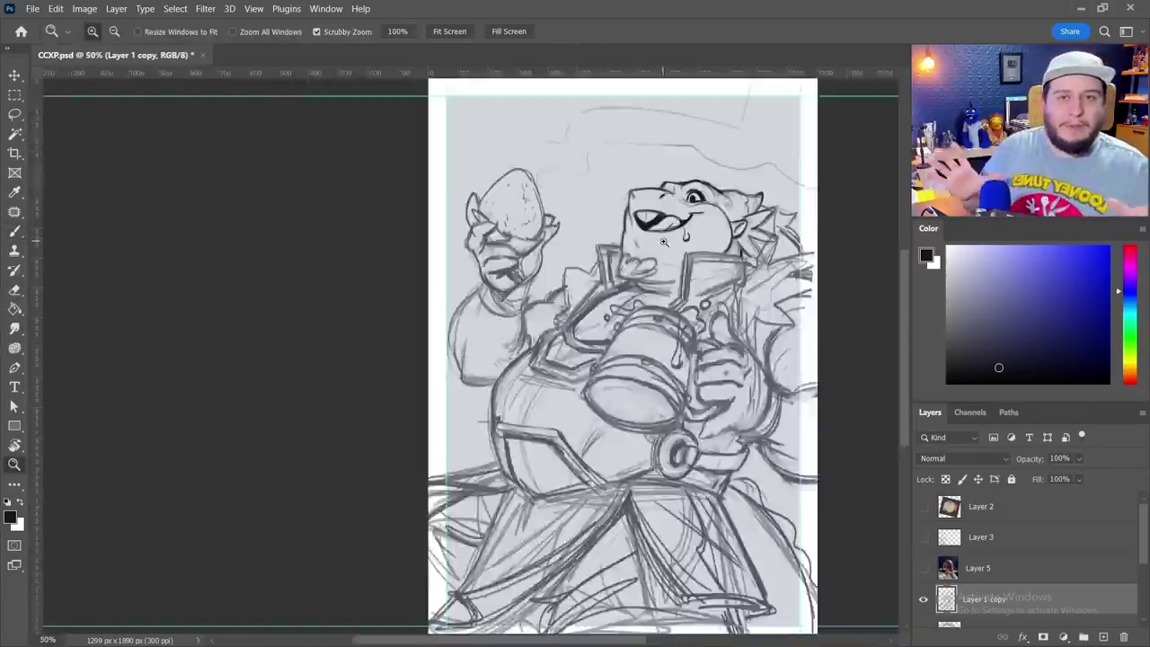
pyautogui.press('b')
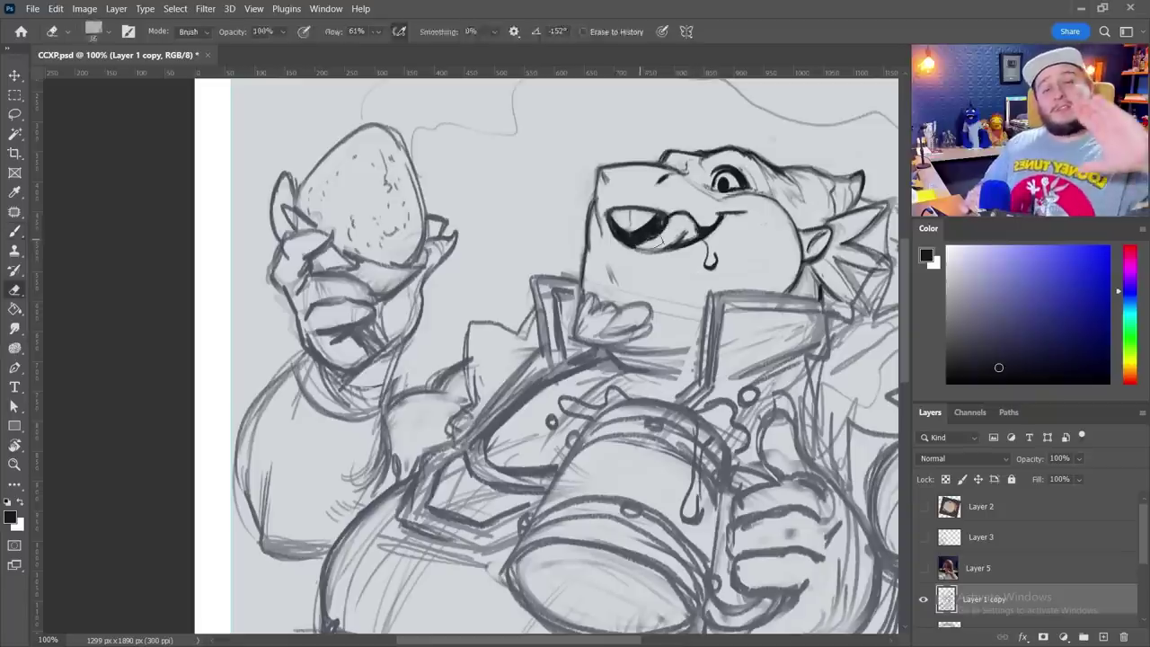
# Adjust a lassoed part of the sketch with Free Transform and flip the whole canvas horizontally.
pyautogui.scroll(3, 674, 234)
pyautogui.press('z')
pyautogui.moveTo(674, 234)
pyautogui.mouseDown()
pyautogui.moveTo(629, 234)
pyautogui.moveTo(701, 234)
pyautogui.moveTo(611, 233)
pyautogui.mouseUp()
pyautogui.press('l')
pyautogui.moveTo(480, 144)
pyautogui.mouseDown()
pyautogui.moveTo(442, 384)
pyautogui.moveTo(485, 152)
pyautogui.mouseUp()
pyautogui.hotkey('ctrl', 't')
pyautogui.moveTo(841, 277); pyautogui.dragTo(837, 290)
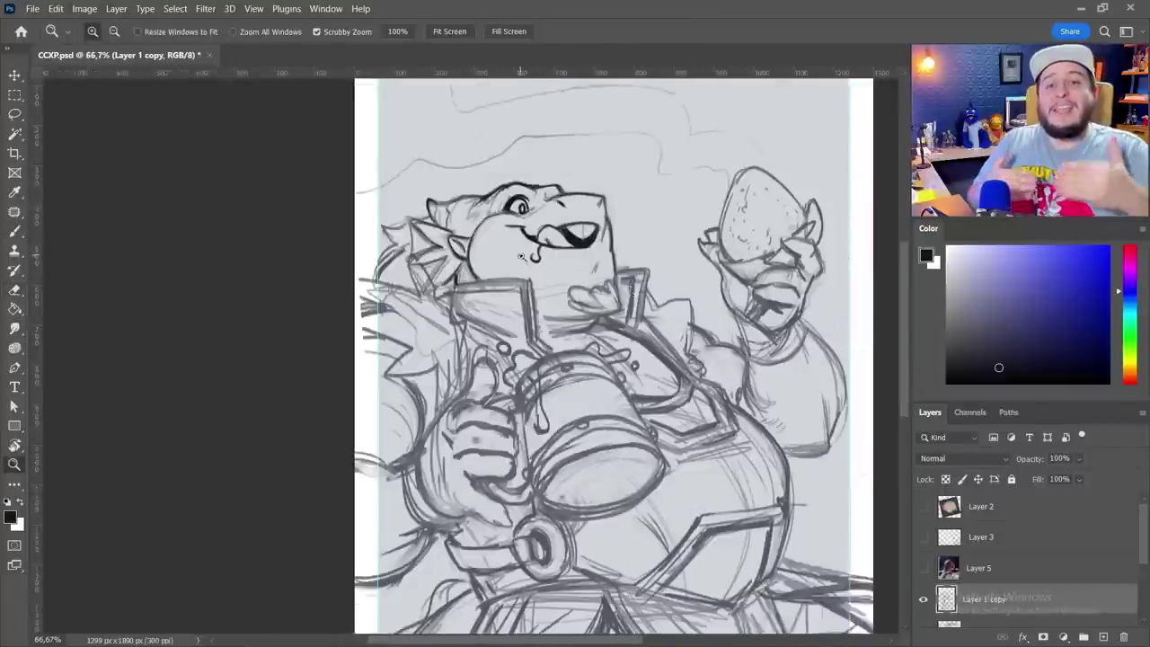
# Correct the shapes of the mirrored sketch on Layer 1 copy with the Liquify filter.
pyautogui.hotkey('ctrl', 'shift', 'x')
pyautogui.hotkey('ctrl', '+')
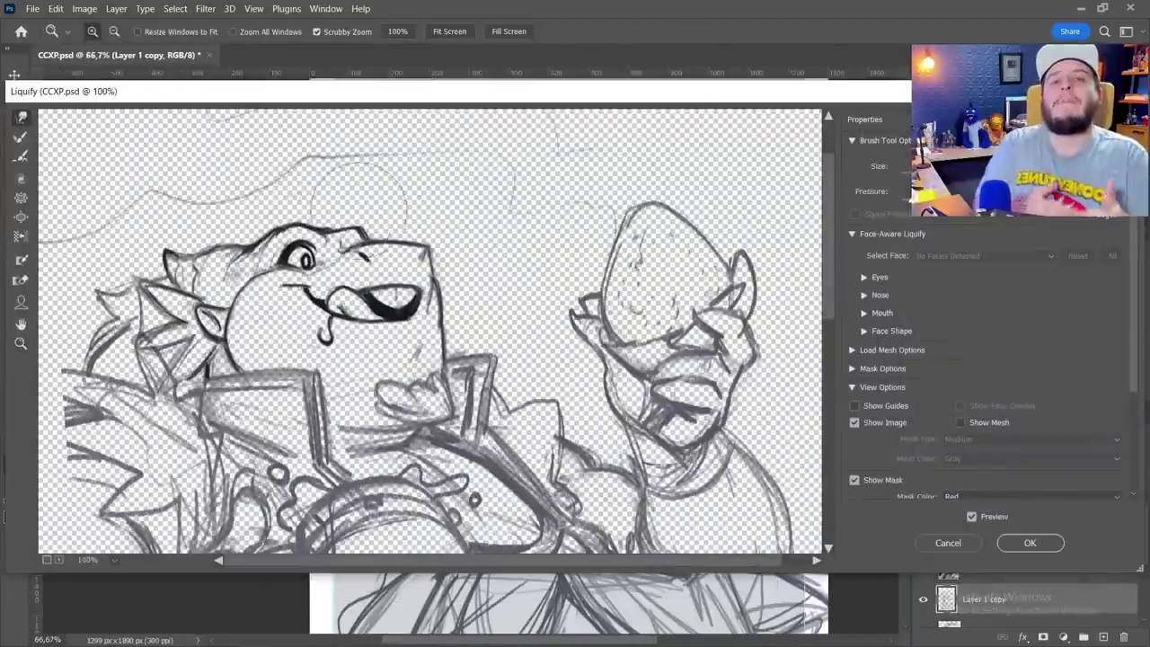
pyautogui.scroll(-1, 572, 153)
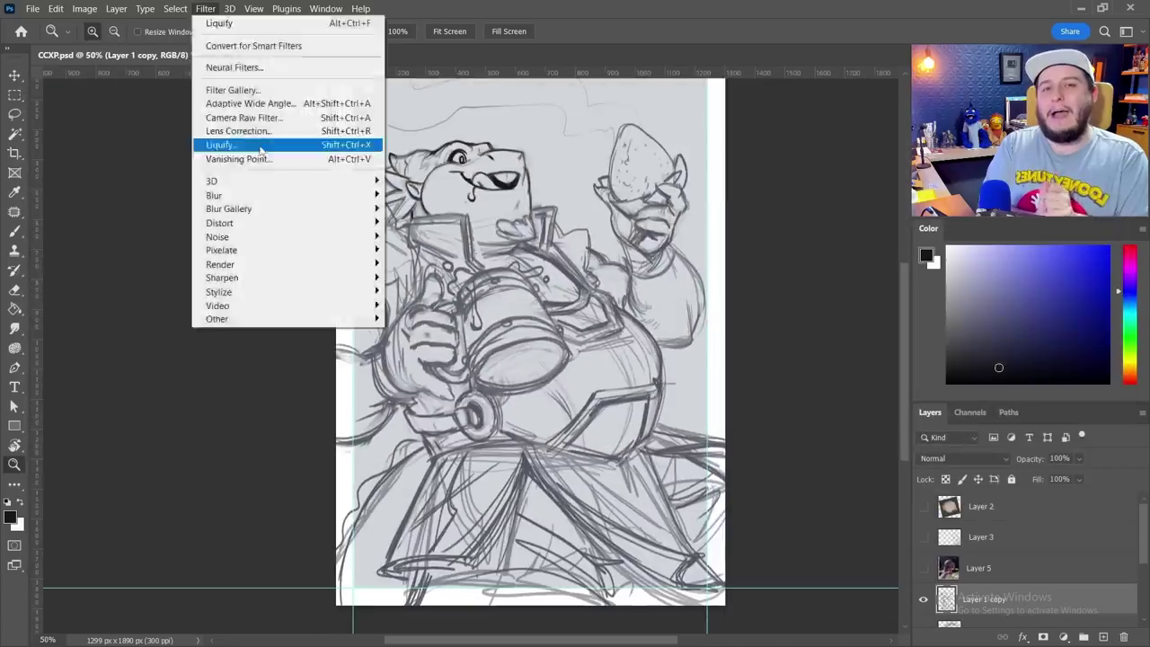
pyautogui.click(221, 146)
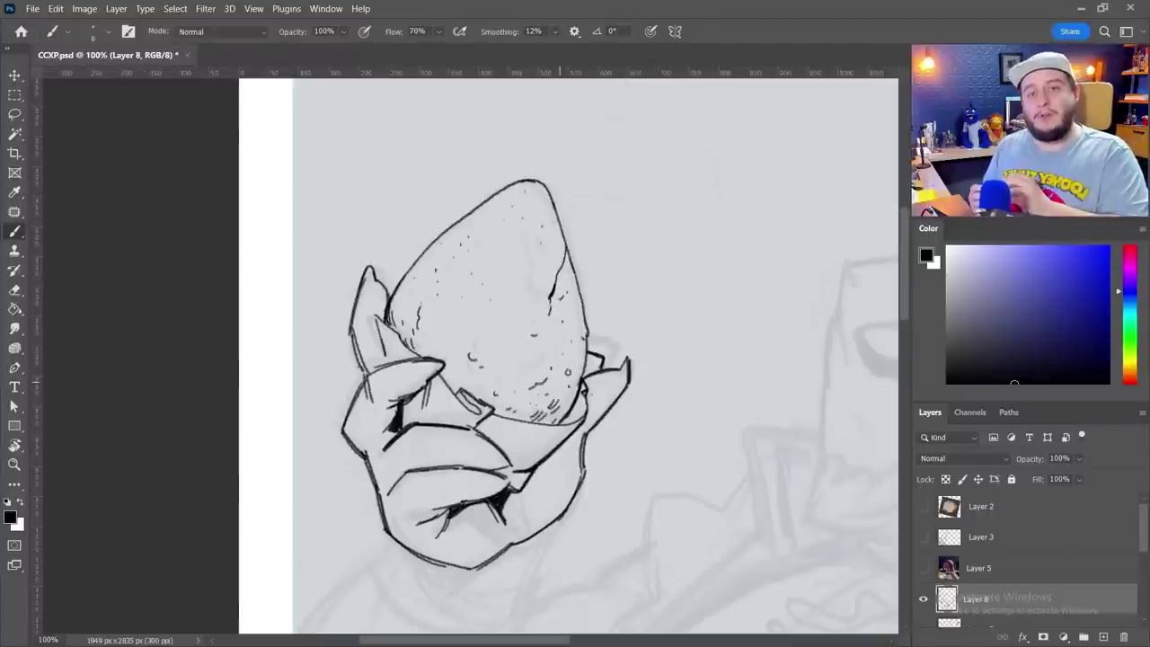
# Hide the inked hand on Layer 8 and start the line art on a new layer over the faded sketch.
pyautogui.hscroll(5, 568, 356)
pyautogui.scroll(-2, 567, 356)
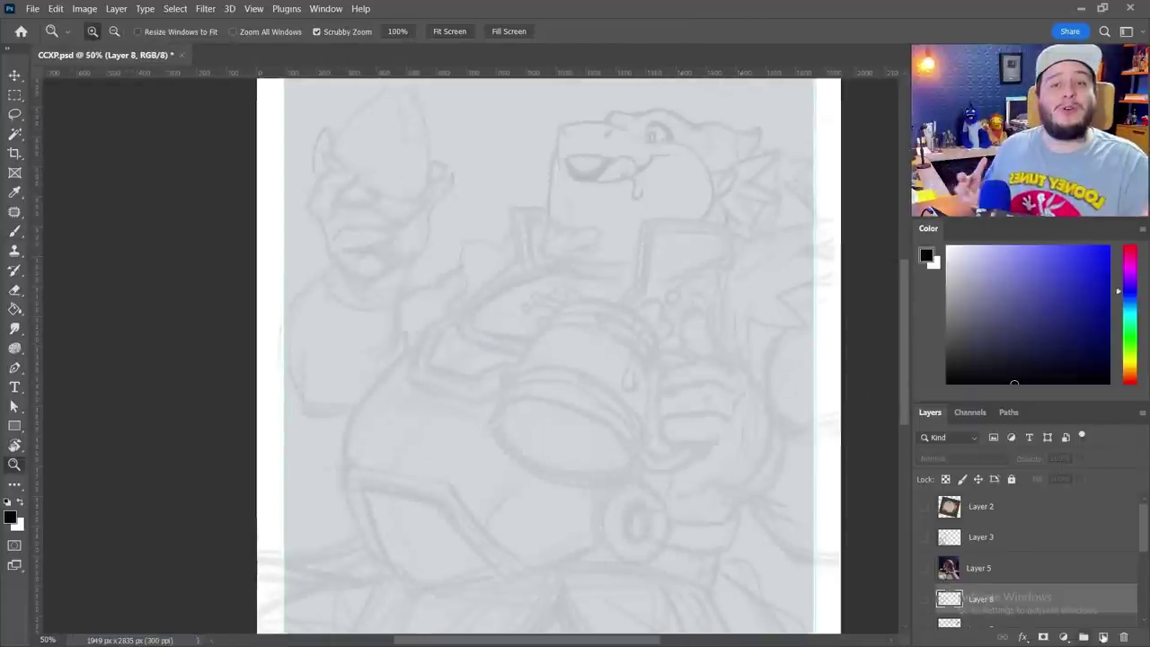
pyautogui.moveTo(546, 192); pyautogui.dragTo(564, 331)
pyautogui.hotkey('ctrl', 'z')
pyautogui.scroll(2, 643, 278)
pyautogui.moveTo(626, 241); pyautogui.dragTo(635, 310)
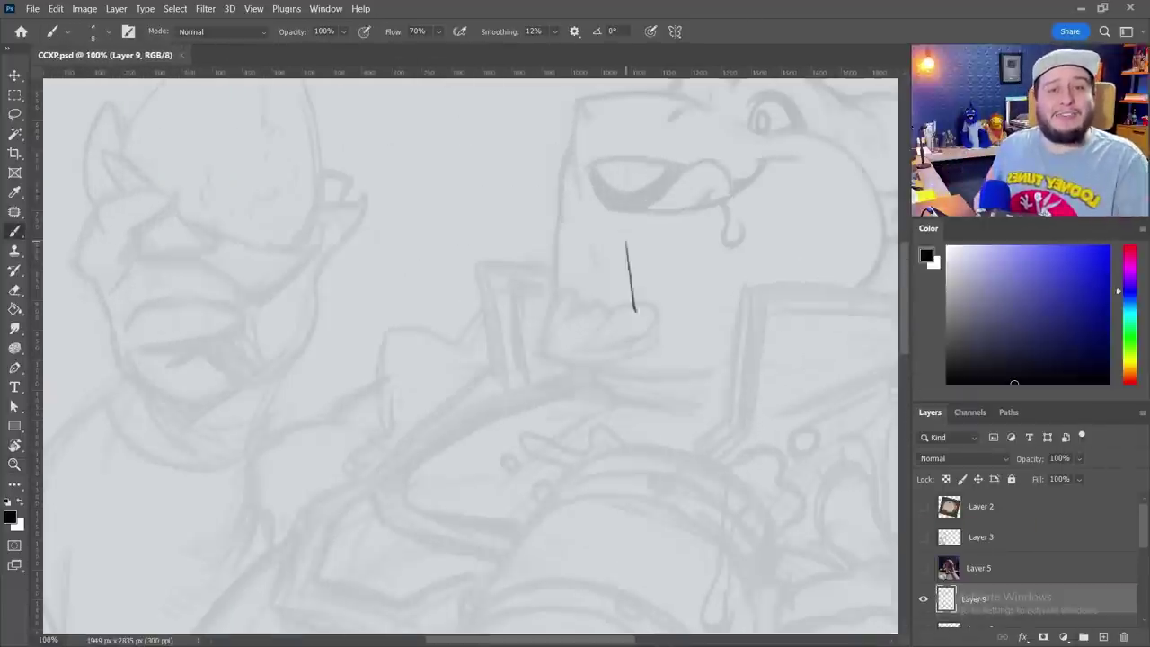
# Ink the head over the sketch: snout, eye, open mouth, tongue, drool drop, cheek, fin-shaped ear and chin tuft.
pyautogui.moveTo(685, 353); pyautogui.dragTo(685, 276)
pyautogui.moveTo(555, 213); pyautogui.dragTo(656, 260)
pyautogui.moveTo(598, 249); pyautogui.dragTo(653, 260)
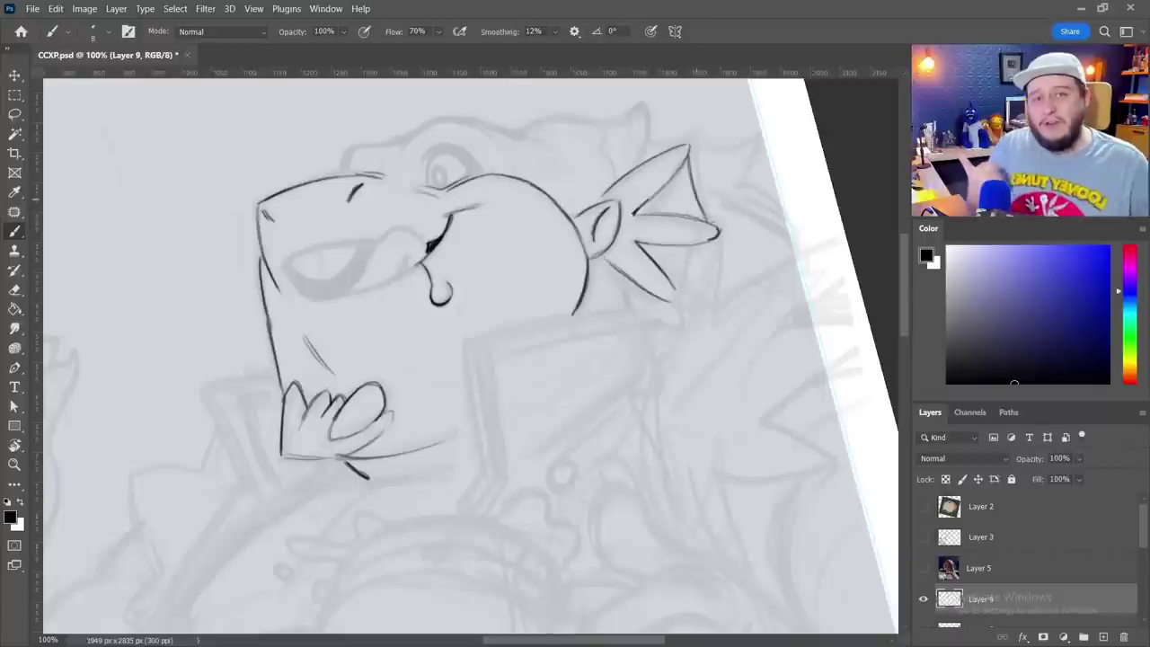
pyautogui.moveTo(581, 321); pyautogui.dragTo(548, 476)
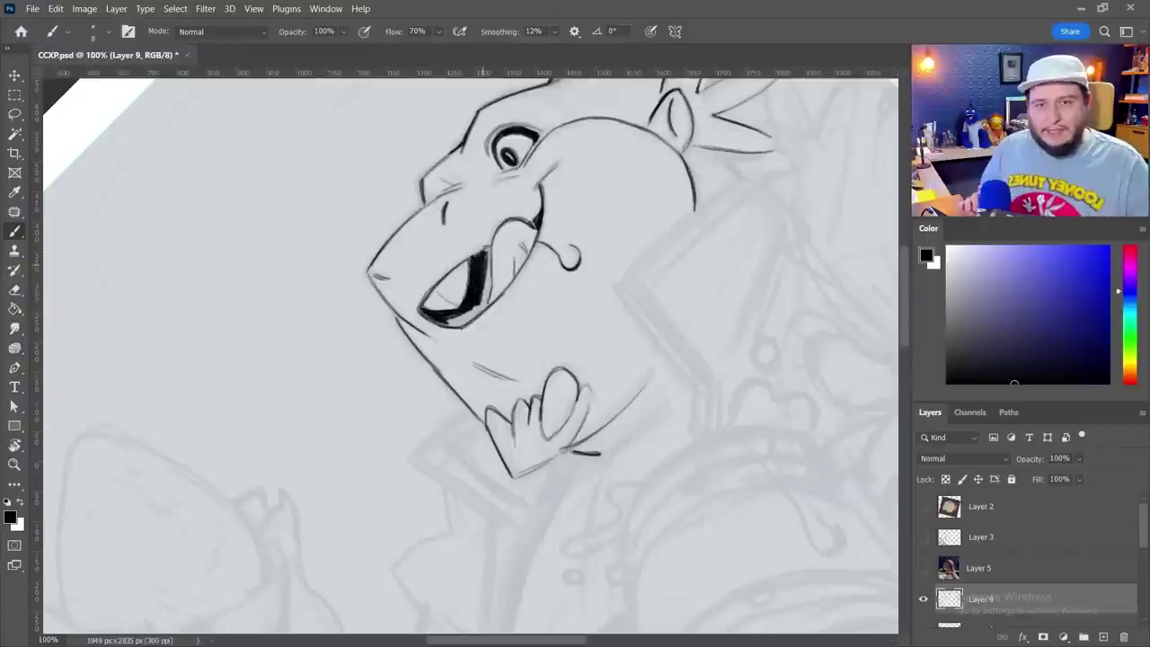
pyautogui.moveTo(548, 477); pyautogui.dragTo(514, 197)
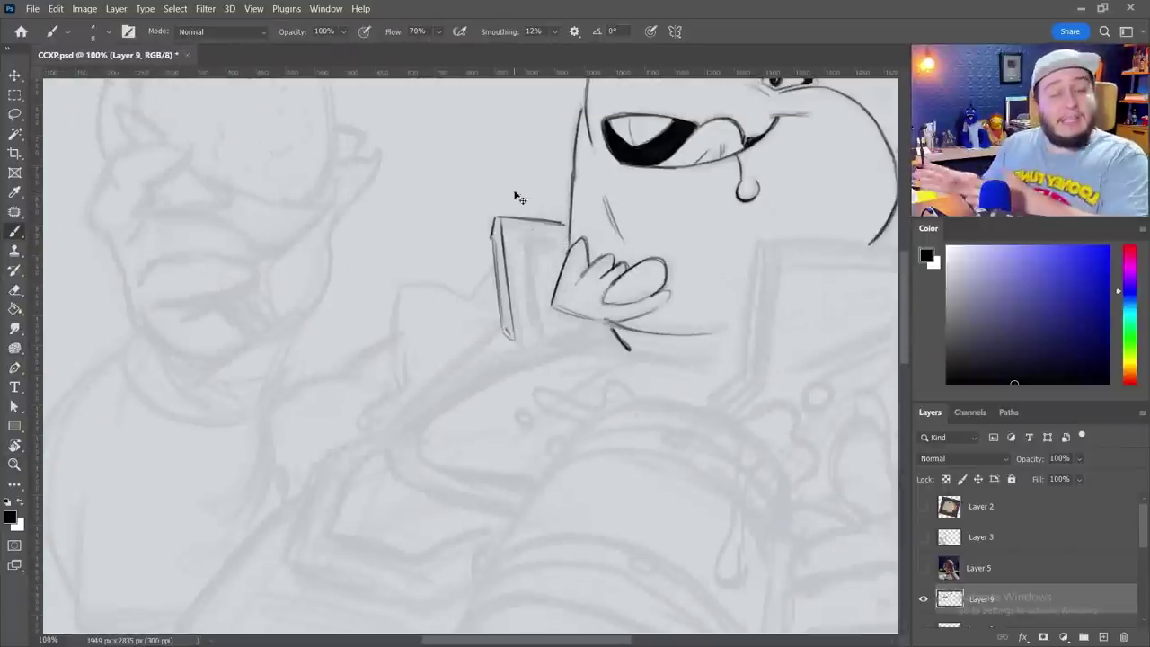
# Add a new layer and ink the raised fist with its curled fingers, pointed claws and thumb.
pyautogui.press('z')
pyautogui.hotkey('ctrl', '-')
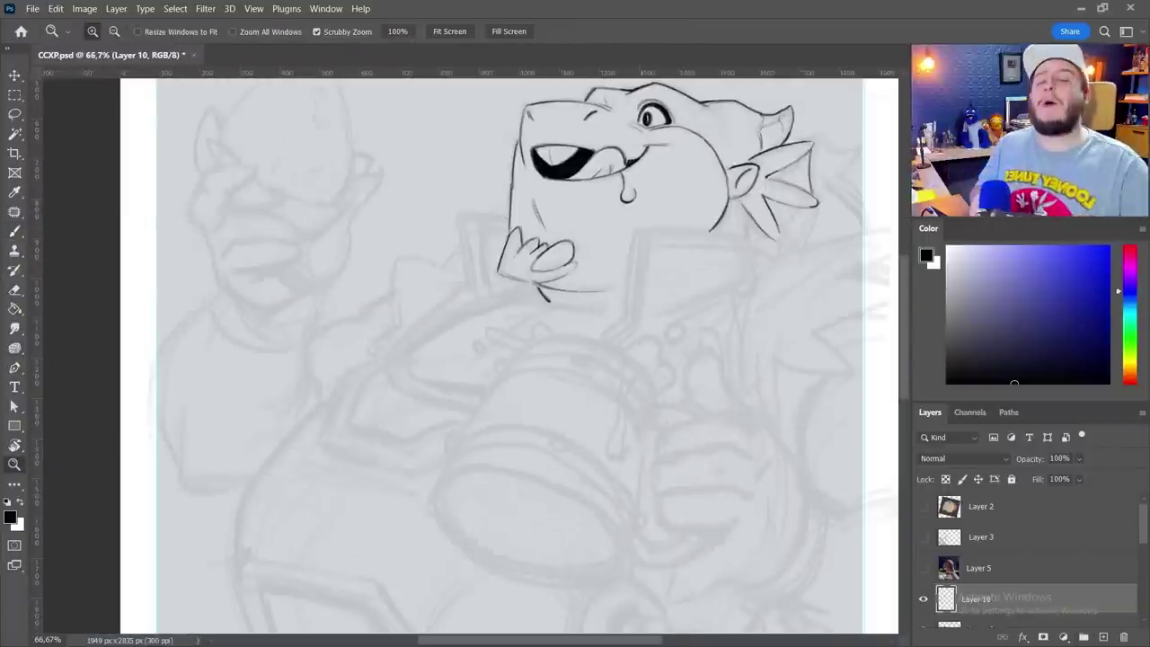
pyautogui.moveTo(426, 522); pyautogui.dragTo(493, 432)
pyautogui.press('b')
pyautogui.hotkey('ctrl', '1')
pyautogui.moveTo(514, 198); pyautogui.dragTo(460, 255)
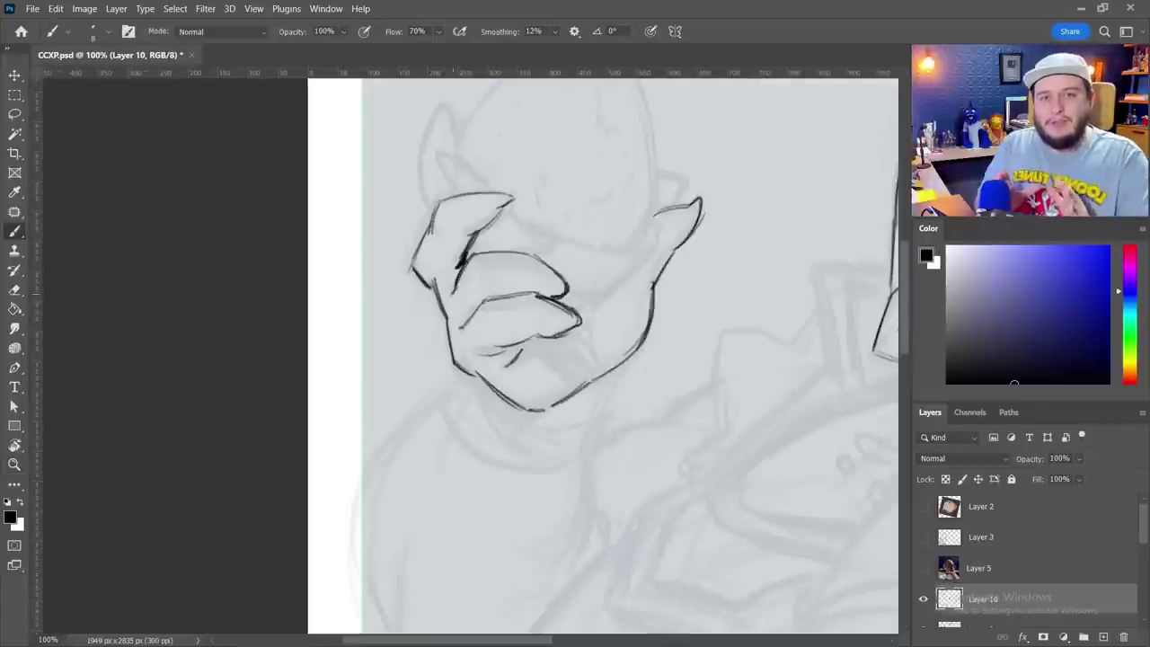
# Ink the jagged wrapper in the raised fist and the teardrop-shaped snack with small texture marks on its surface.
pyautogui.moveTo(418, 221); pyautogui.dragTo(490, 190)
pyautogui.moveTo(539, 270); pyautogui.dragTo(488, 351)
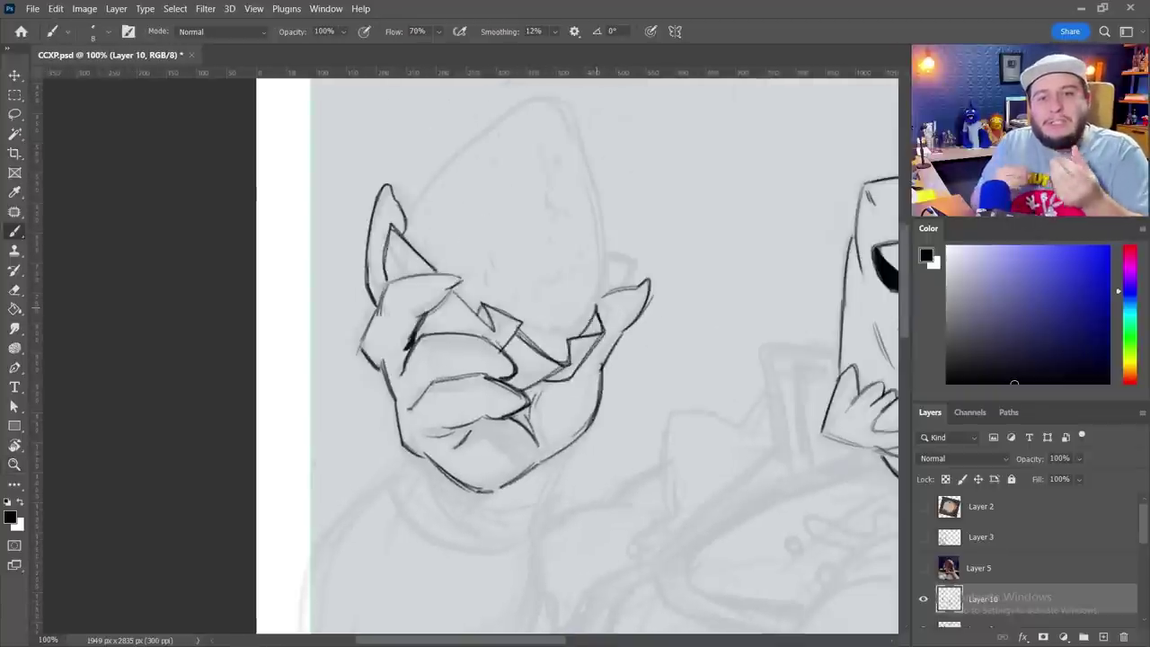
pyautogui.moveTo(539, 270); pyautogui.dragTo(500, 346)
pyautogui.moveTo(364, 284); pyautogui.dragTo(537, 220)
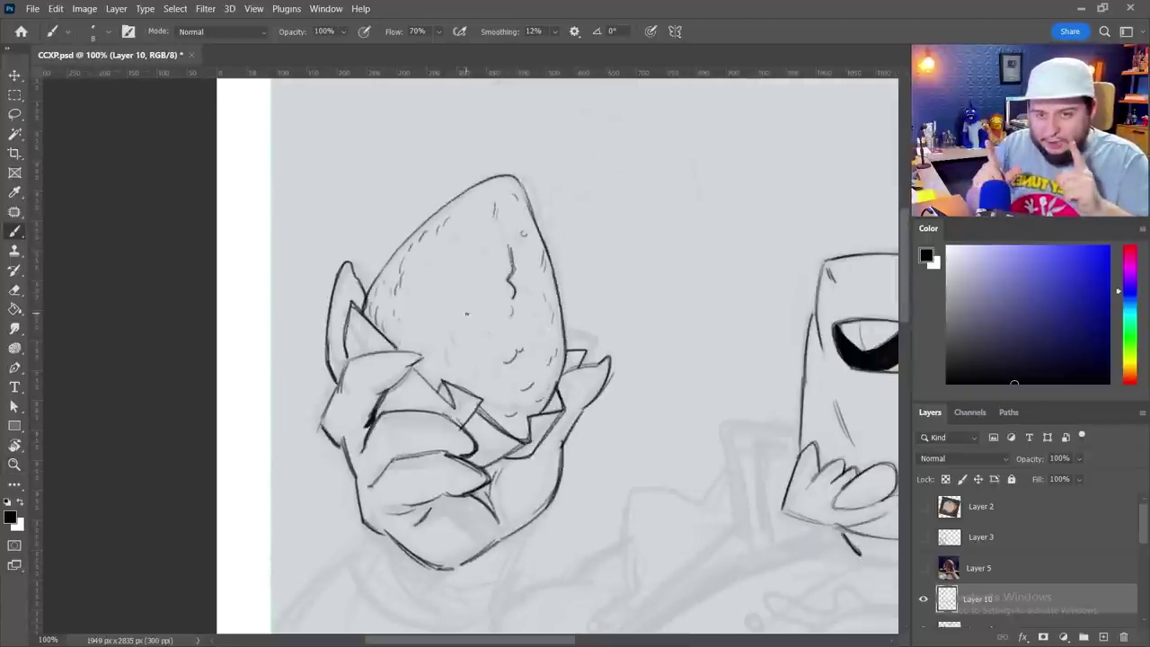
# Ink the wooden mug with its bands, rivets, staves and splashing drink, and the hand gripping its handle.
pyautogui.hotkey('ctrl', '-')
pyautogui.hotkey('ctrl', '+')
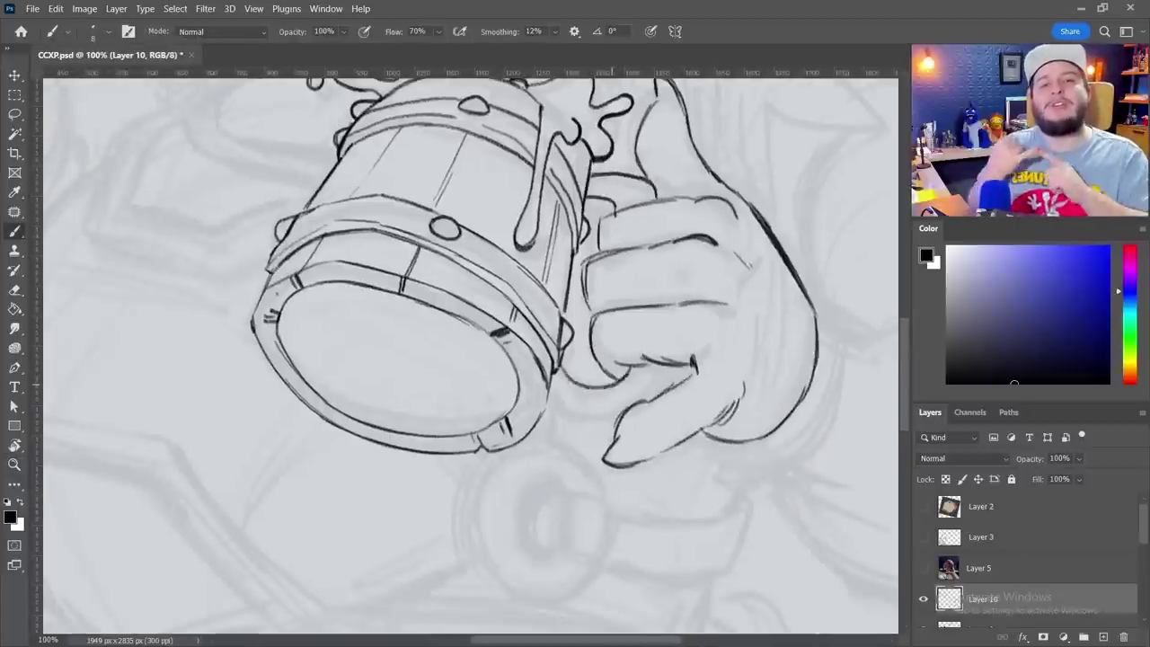
pyautogui.scroll(-3, 467, 355)
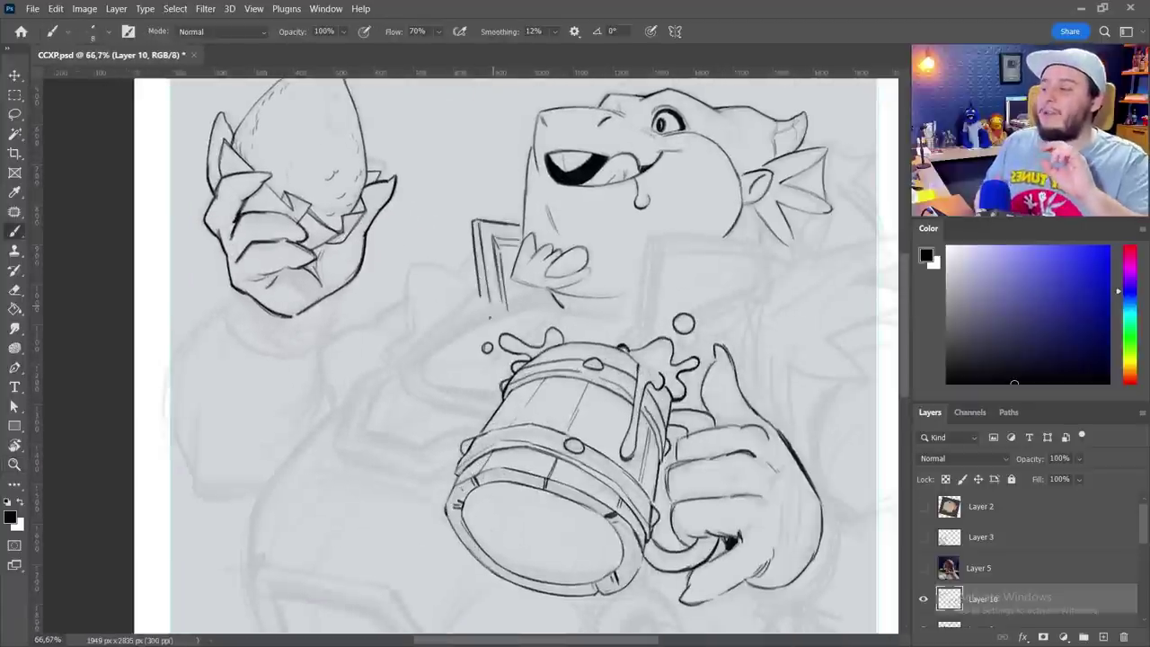
# Ink the collar with its fur trim, the round belly outline and the angular armour bands on chest and belly.
pyautogui.moveTo(534, 333)
pyautogui.mouseDown()
pyautogui.moveTo(557, 301)
pyautogui.moveTo(470, 255)
pyautogui.mouseUp()
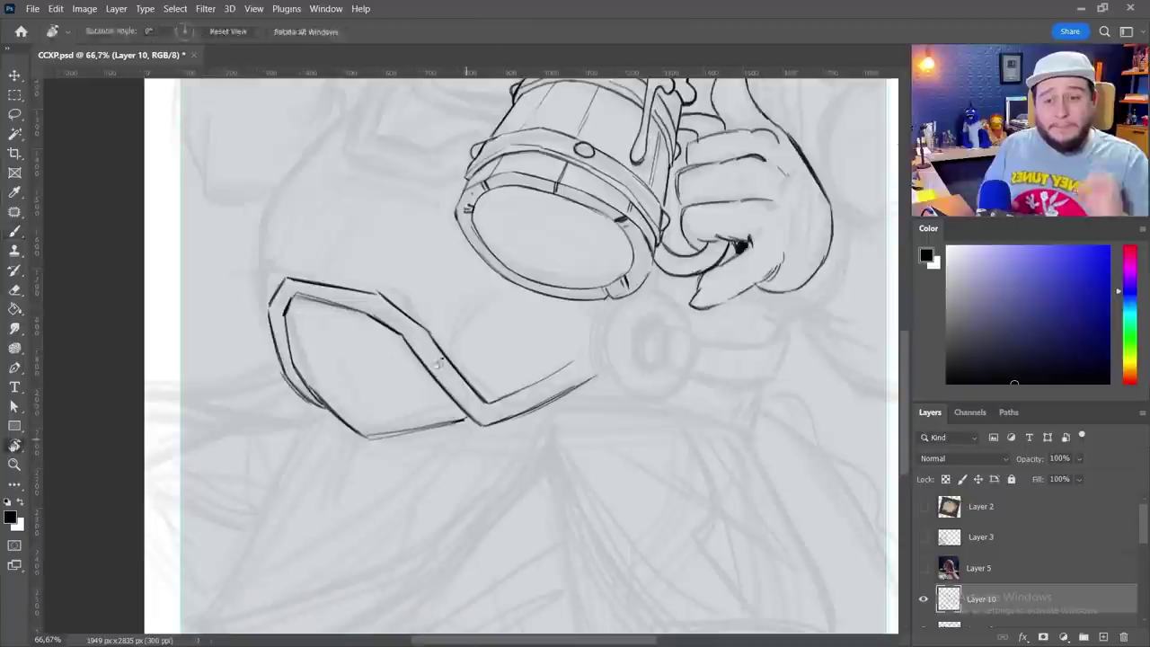
pyautogui.moveTo(387, 256)
pyautogui.mouseDown()
pyautogui.moveTo(422, 375)
pyautogui.moveTo(393, 218)
pyautogui.mouseUp()
pyautogui.moveTo(337, 351); pyautogui.dragTo(413, 216)
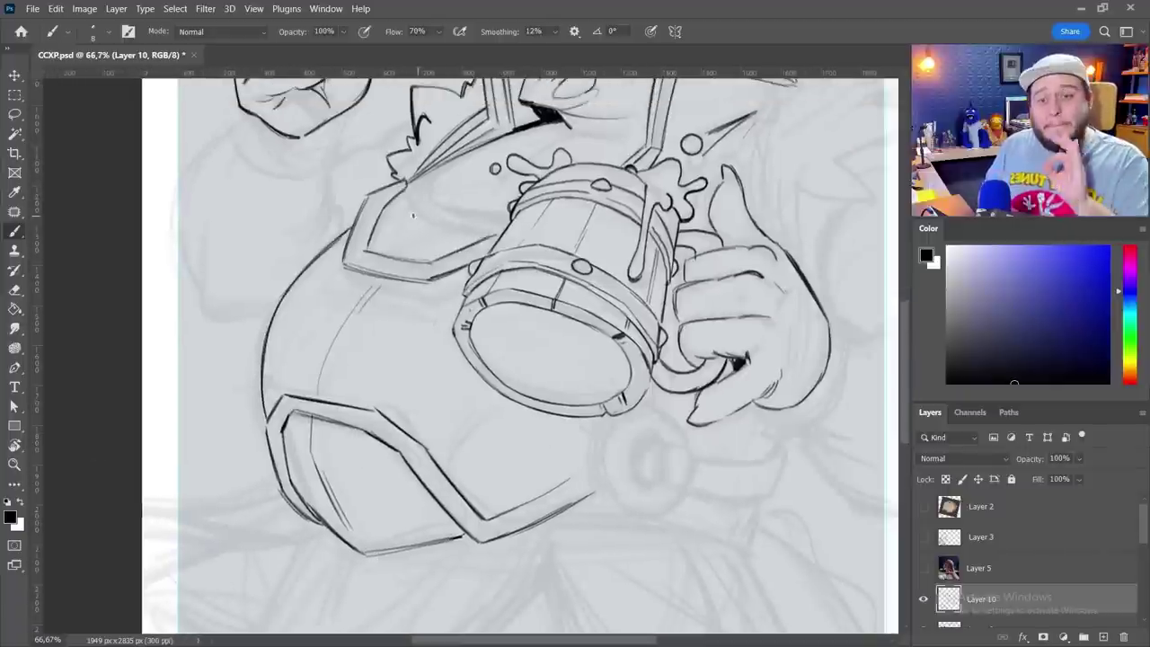
# Ink the belt with its ring buckle and strap, and the forearm and cuff behind the mug hand.
pyautogui.scroll(-3, 593, 380)
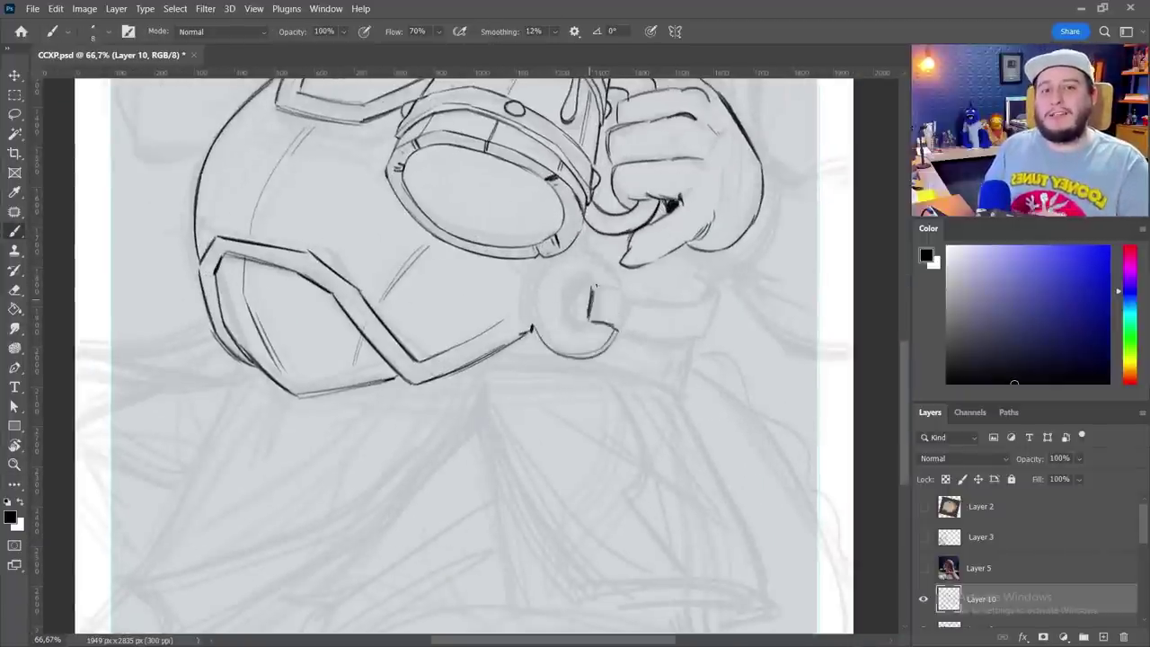
pyautogui.hscroll(3, 593, 256)
pyautogui.moveTo(575, 261); pyautogui.dragTo(553, 261)
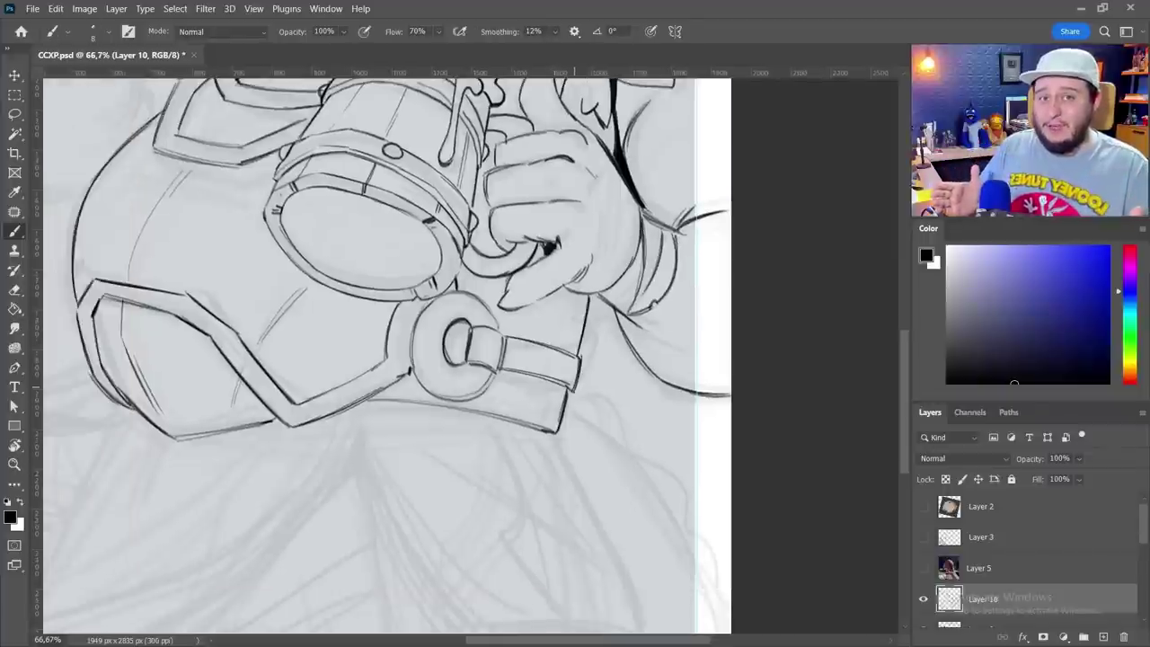
# Strengthen the line weight of the head around the snout, mouth and jaw.
pyautogui.hscroll(-3, 386, 359)
pyautogui.moveTo(629, 225)
pyautogui.mouseDown()
pyautogui.moveTo(683, 341)
pyautogui.moveTo(647, 467)
pyautogui.moveTo(665, 377)
pyautogui.moveTo(629, 233)
pyautogui.moveTo(663, 381)
pyautogui.moveTo(620, 503)
pyautogui.moveTo(562, 557)
pyautogui.moveTo(652, 445)
pyautogui.moveTo(650, 311)
pyautogui.moveTo(570, 220)
pyautogui.mouseUp()
pyautogui.press('z')
pyautogui.keyDown('alt'); pyautogui.click(698, 524); pyautogui.keyUp('alt')
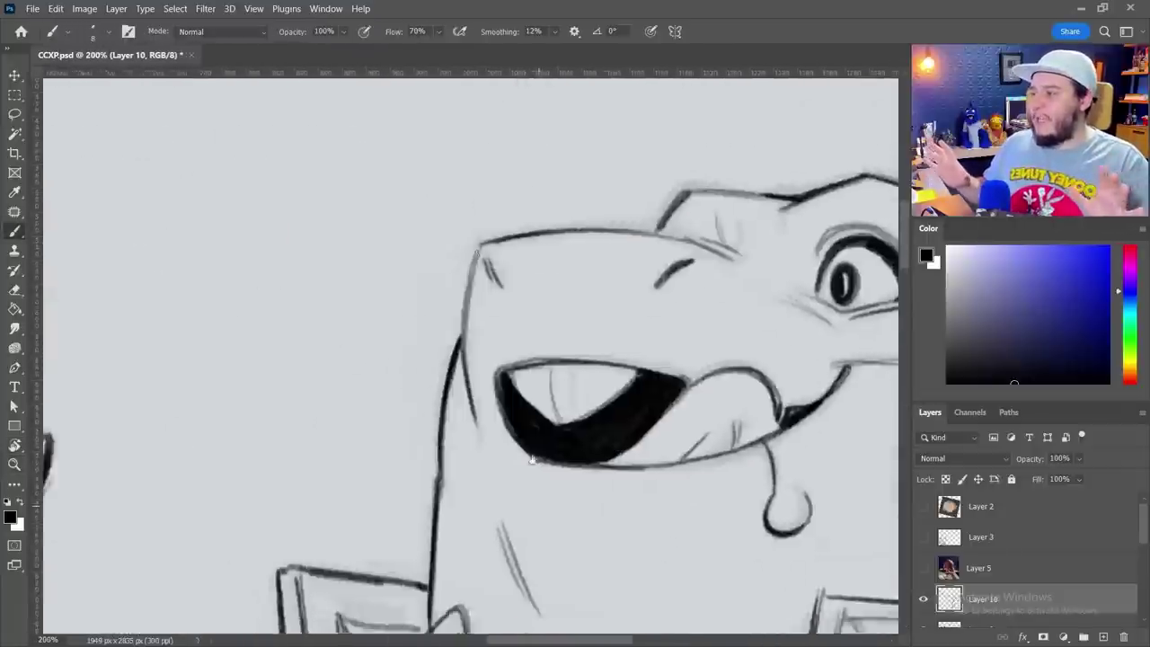
pyautogui.moveTo(539, 270)
pyautogui.mouseDown()
pyautogui.moveTo(450, 225)
pyautogui.moveTo(315, 297)
pyautogui.moveTo(213, 377)
pyautogui.moveTo(449, 269)
pyautogui.moveTo(663, 206)
pyautogui.moveTo(449, 404)
pyautogui.moveTo(468, 449)
pyautogui.moveTo(569, 308)
pyautogui.moveTo(611, 146)
pyautogui.mouseUp()
# Thicken the mug and hand outlines and add dark accents to the mug handle, belt buckle and strap.
pyautogui.hotkey('ctrl', '-')
pyautogui.moveTo(510, 359)
pyautogui.mouseDown()
pyautogui.moveTo(539, 225)
pyautogui.moveTo(564, 315)
pyautogui.mouseUp()
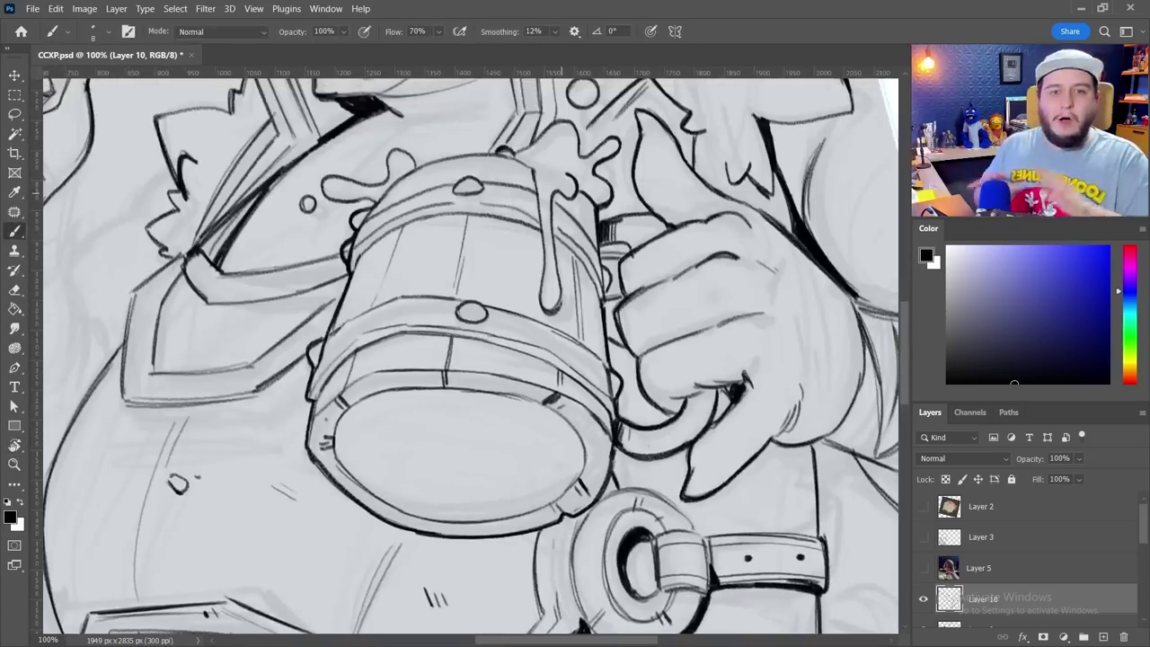
pyautogui.press('r')
pyautogui.hotkey('ctrl', '-')
pyautogui.moveTo(582, 155); pyautogui.dragTo(661, 454)
pyautogui.press('z')
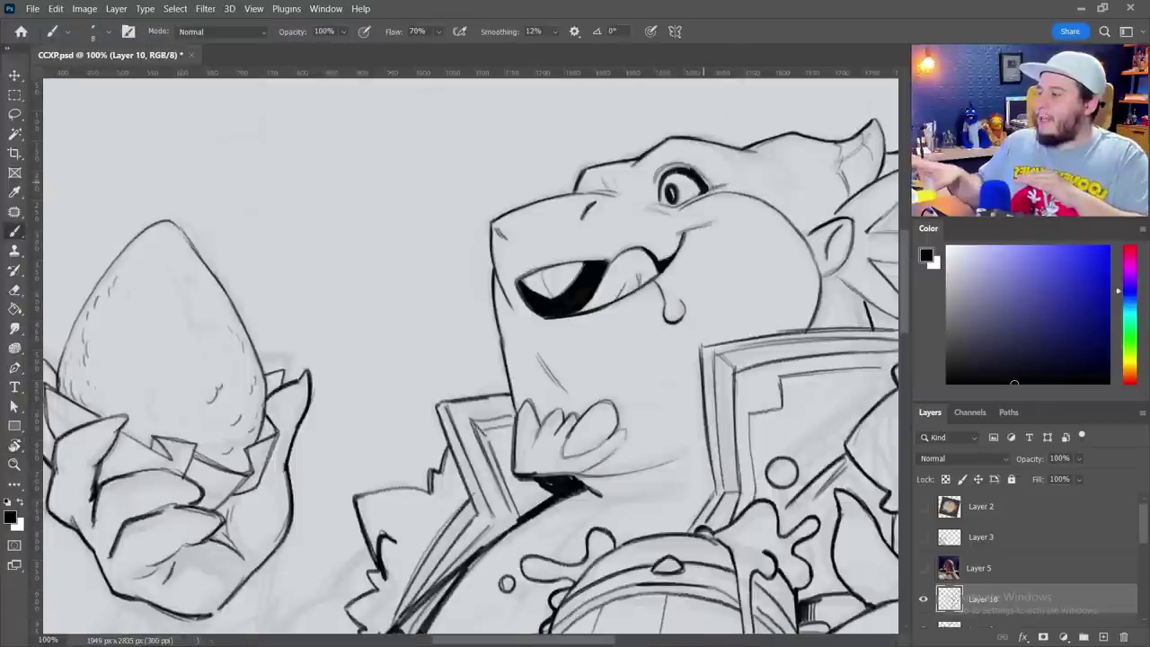
# Ink the raised arm below the fist, from the wrist to the elbow, with short shading strokes.
pyautogui.click(807, 345)
pyautogui.hotkey('ctrl', '-')
pyautogui.hotkey('ctrl', '0')
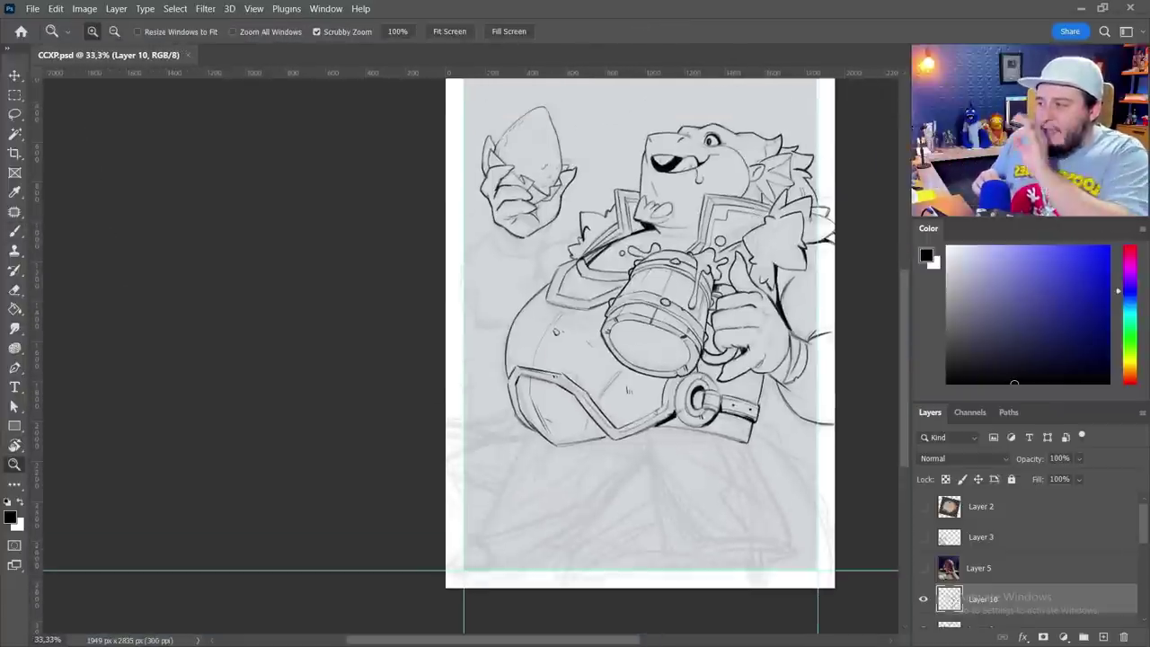
pyautogui.press('b')
pyautogui.hotkey('ctrl', '+')
pyautogui.moveTo(550, 323); pyautogui.dragTo(632, 250)
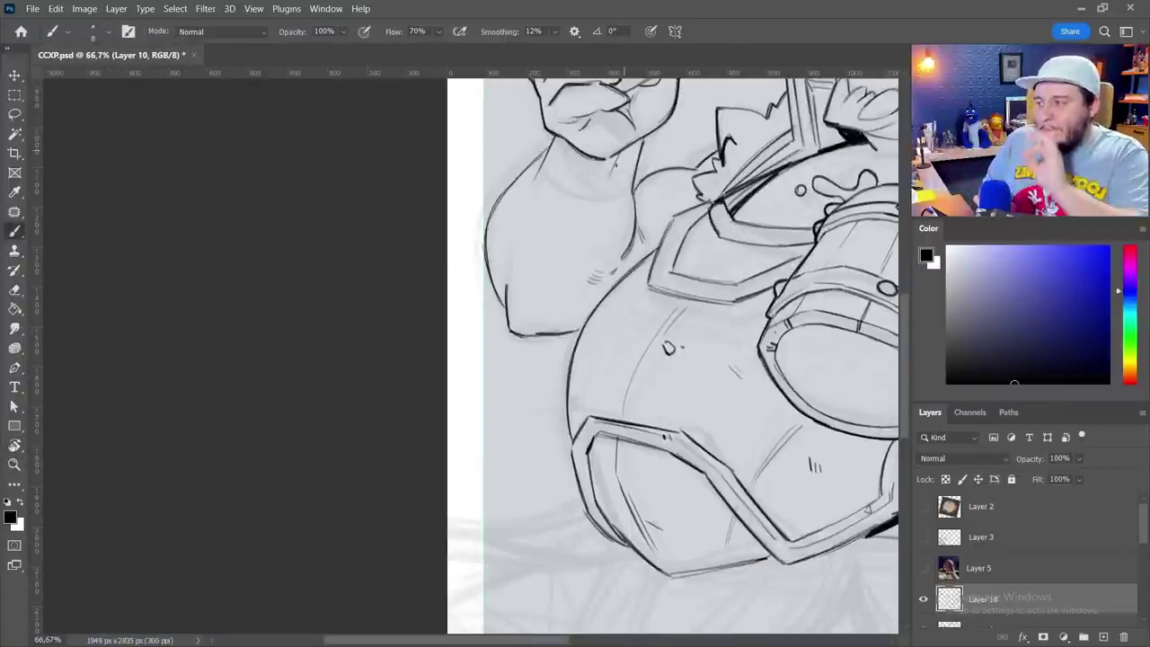
# Ink the pointed cloth flap under the belly armour with its double-line border, curled tip and fold lines.
pyautogui.hotkey('ctrl', '-')
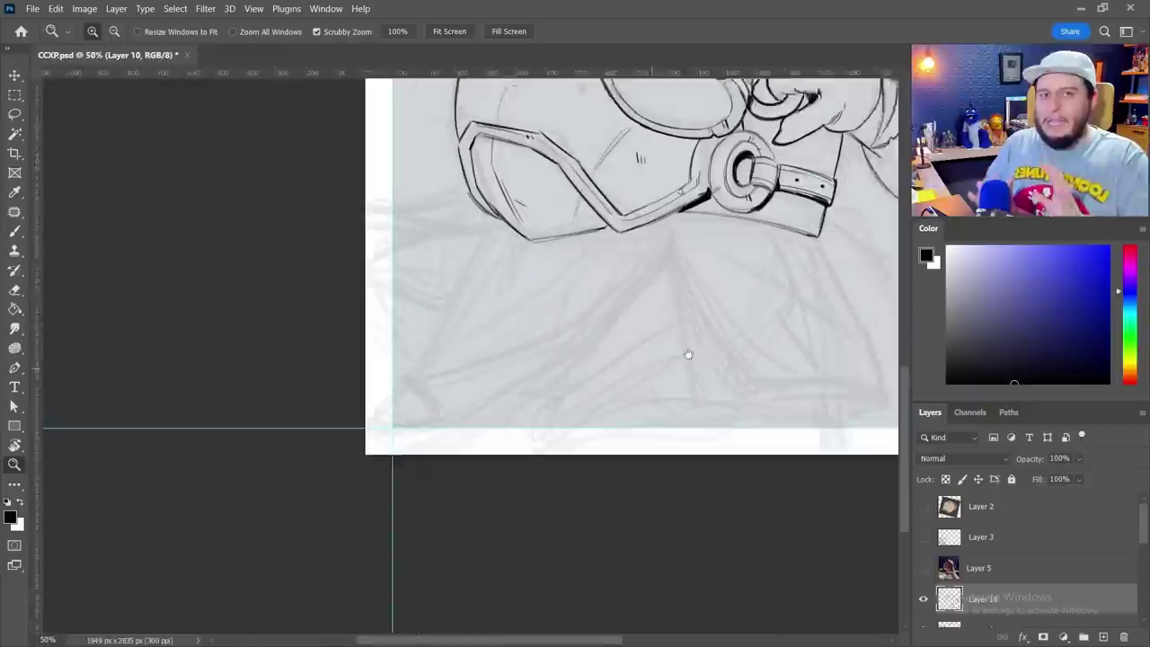
pyautogui.moveTo(643, 242); pyautogui.dragTo(697, 204)
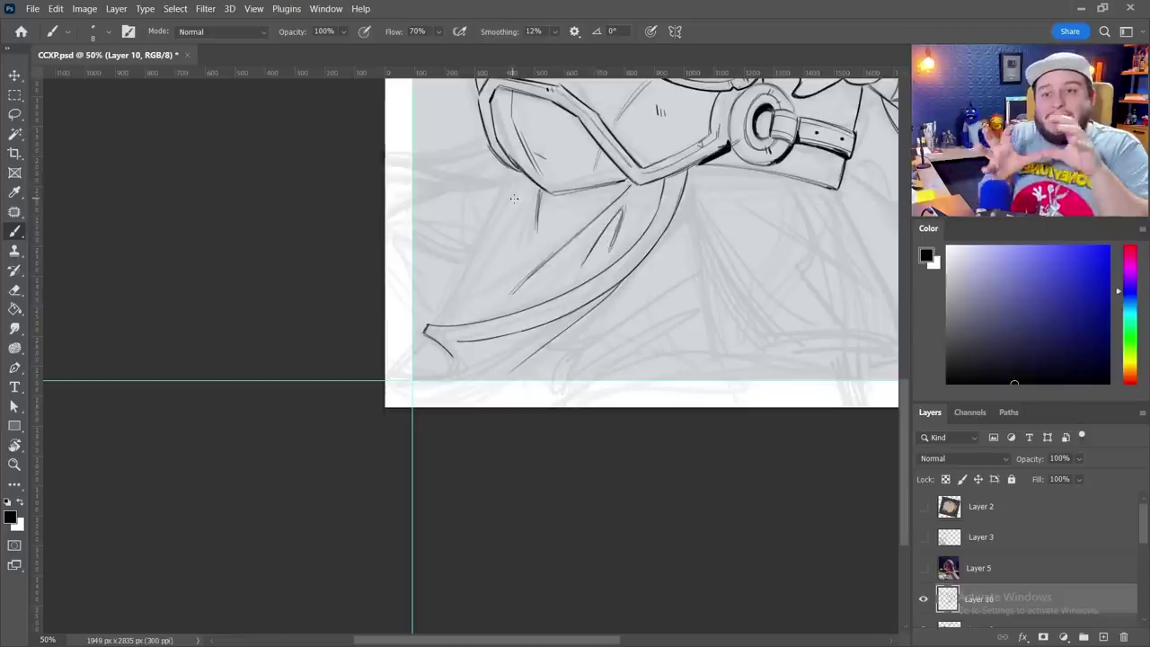
pyautogui.moveTo(446, 321); pyautogui.dragTo(557, 238)
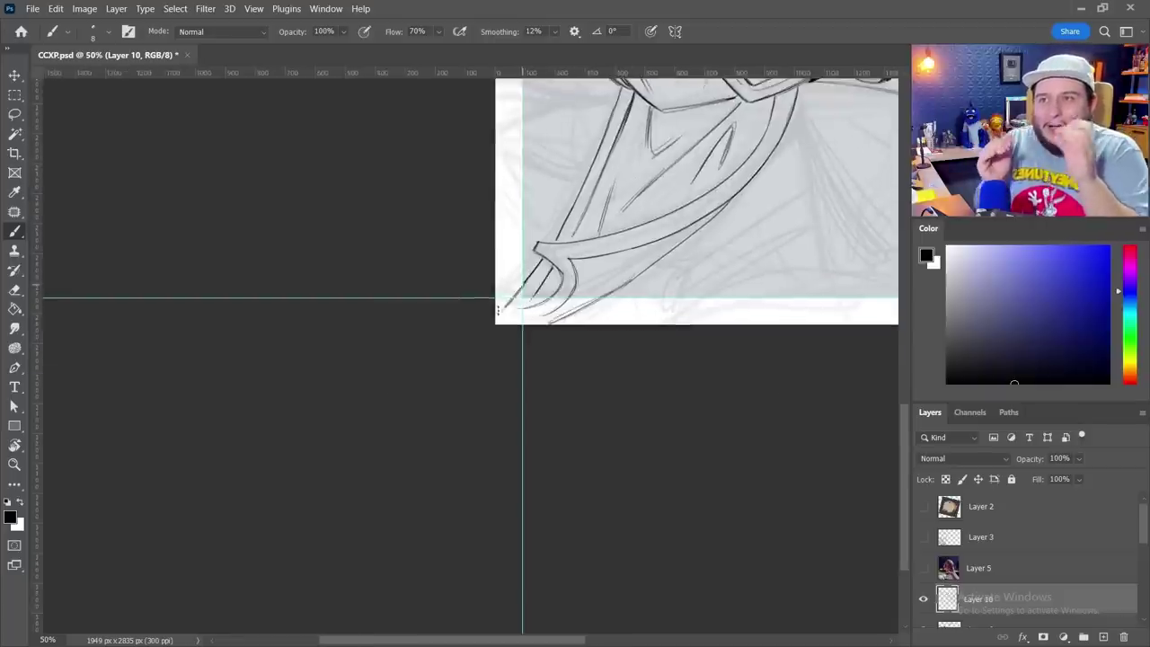
pyautogui.moveTo(498, 311)
pyautogui.mouseDown()
pyautogui.moveTo(431, 377)
pyautogui.moveTo(156, 397)
pyautogui.moveTo(570, 488)
pyautogui.moveTo(389, 284)
pyautogui.mouseUp()
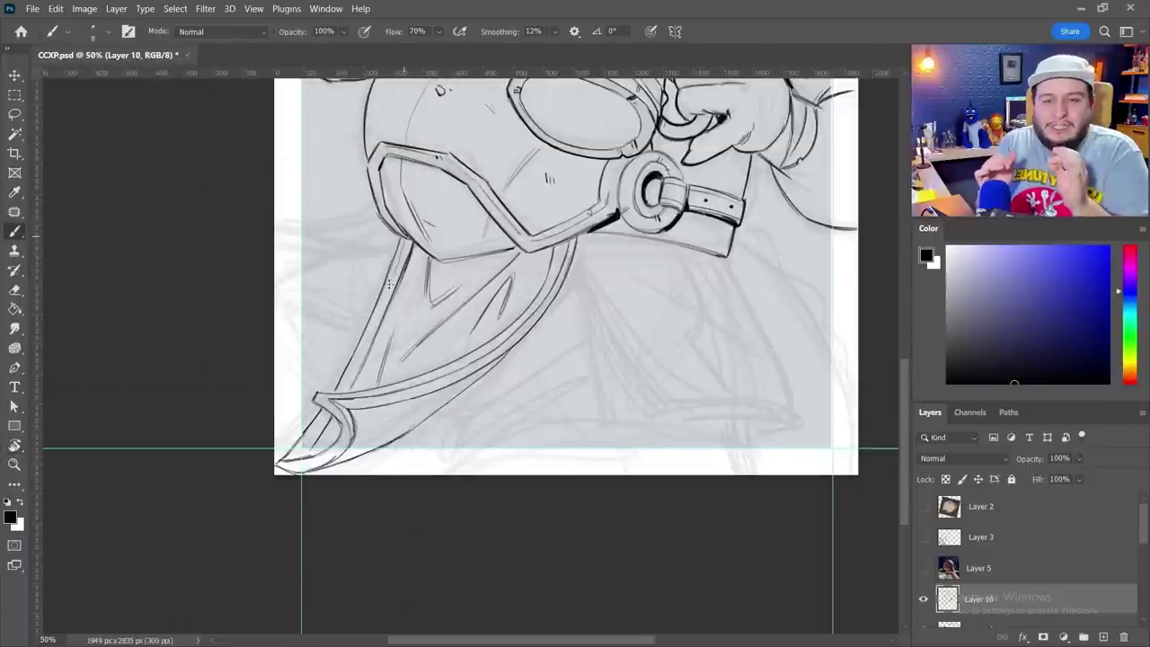
pyautogui.moveTo(631, 378); pyautogui.dragTo(503, 238)
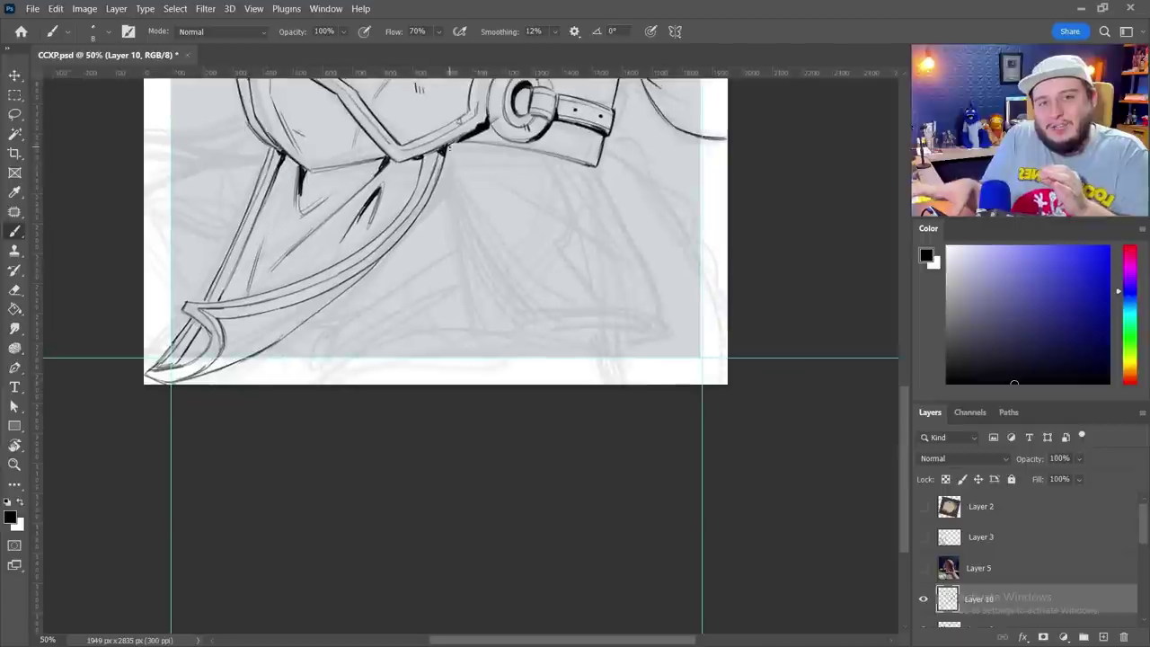
# Ink the second bordered cloth flap hanging beneath the belt buckle.
pyautogui.moveTo(486, 153); pyautogui.dragTo(539, 297)
pyautogui.moveTo(539, 296); pyautogui.dragTo(449, 279)
pyautogui.moveTo(504, 306)
pyautogui.mouseDown()
pyautogui.moveTo(557, 377)
pyautogui.moveTo(605, 317)
pyautogui.mouseUp()
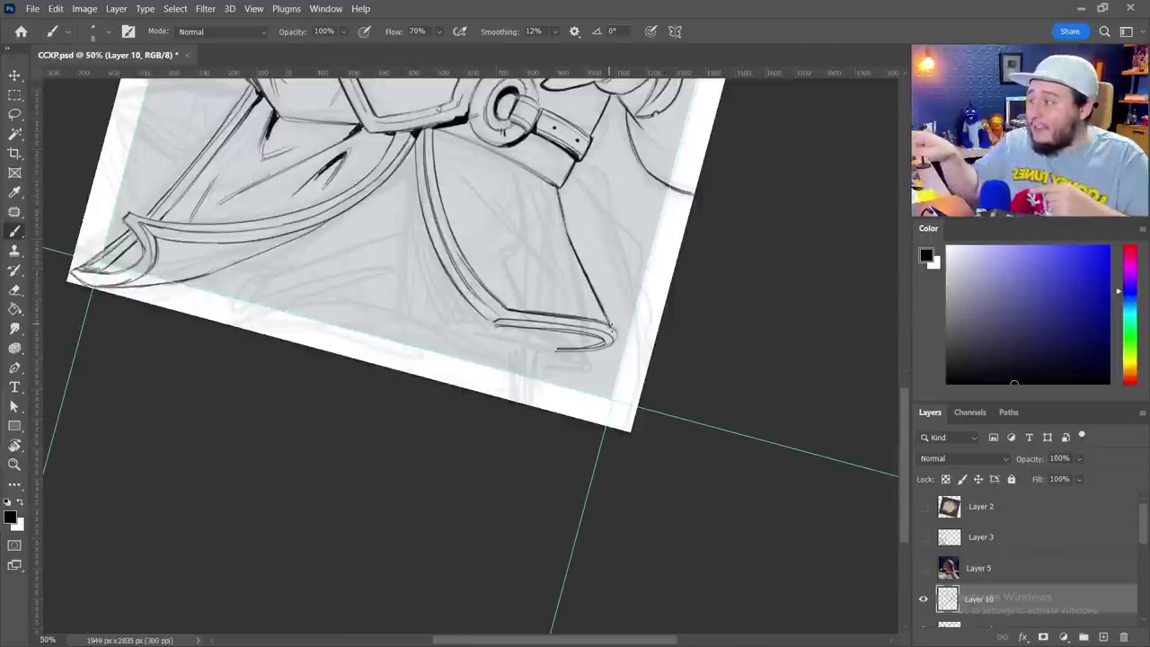
# Ink the flowing cloth at the canvas edge and add folds and a wavy edge around the second flap.
pyautogui.moveTo(571, 241)
pyautogui.mouseDown()
pyautogui.moveTo(620, 224)
pyautogui.moveTo(470, 283)
pyautogui.moveTo(521, 324)
pyautogui.moveTo(503, 387)
pyautogui.moveTo(563, 493)
pyautogui.moveTo(539, 450)
pyautogui.moveTo(431, 440)
pyautogui.moveTo(500, 386)
pyautogui.moveTo(381, 471)
pyautogui.mouseUp()
pyautogui.scroll(2, 650, 410)
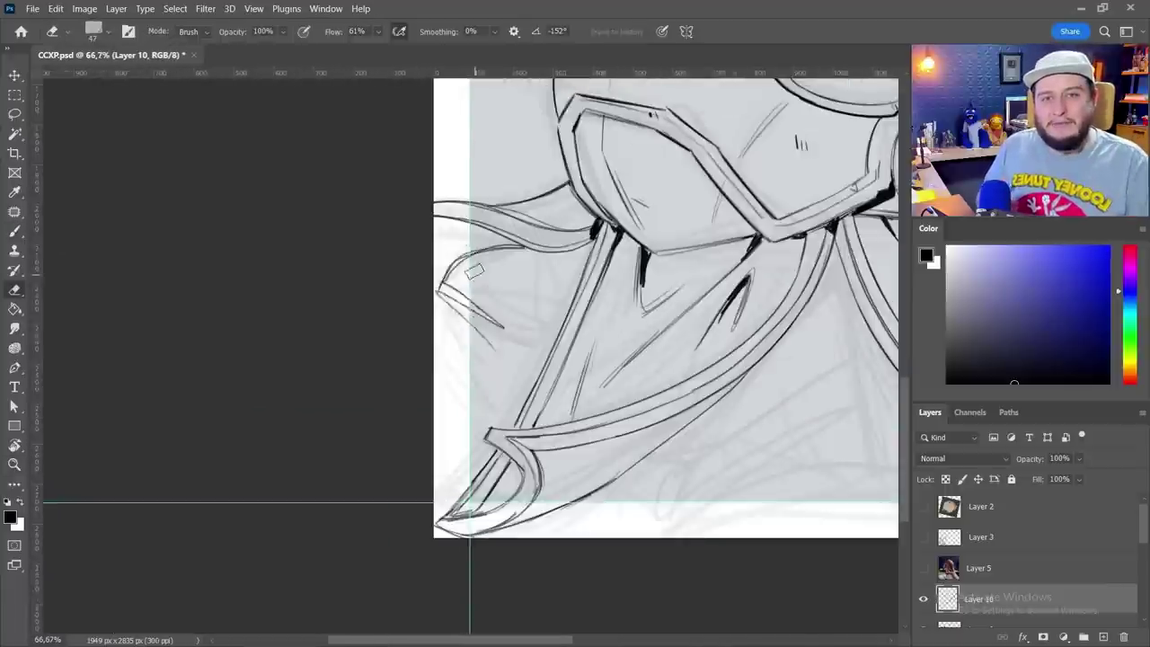
pyautogui.moveTo(650, 410)
pyautogui.mouseDown()
pyautogui.moveTo(575, 423)
pyautogui.moveTo(539, 449)
pyautogui.moveTo(629, 468)
pyautogui.moveTo(602, 548)
pyautogui.moveTo(614, 508)
pyautogui.moveTo(540, 404)
pyautogui.moveTo(449, 360)
pyautogui.moveTo(707, 429)
pyautogui.mouseUp()
pyautogui.scroll(-1, 615, 509)
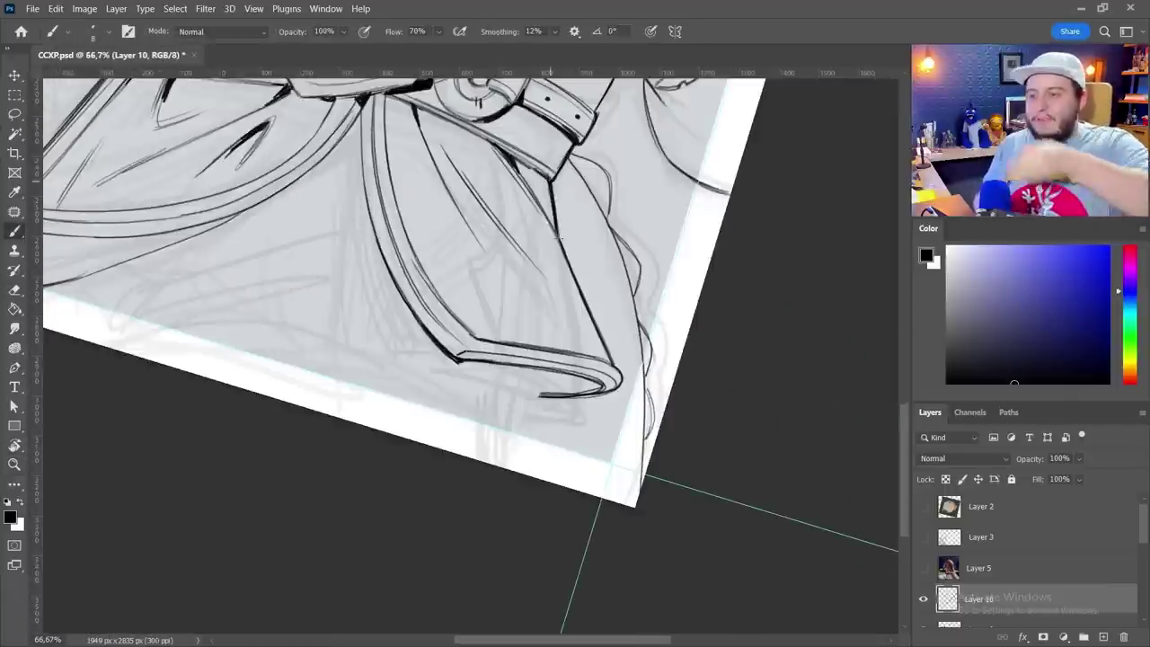
# Ink the lower cloth folds behind the flaps on Layer 12 and fill the gaps between them with black.
pyautogui.scroll(-2, 707, 429)
pyautogui.press('Escape')
pyautogui.rightClick(570, 219)
pyautogui.press('Escape')
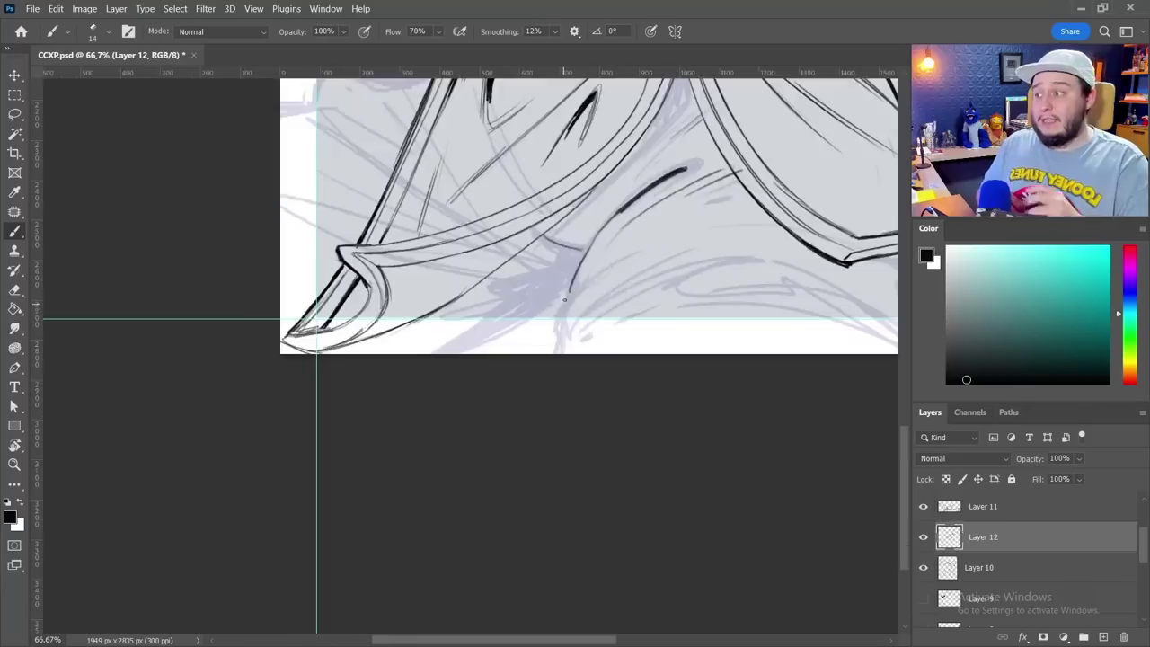
pyautogui.hscroll(3, 647, 282)
pyautogui.moveTo(647, 282); pyautogui.dragTo(518, 230)
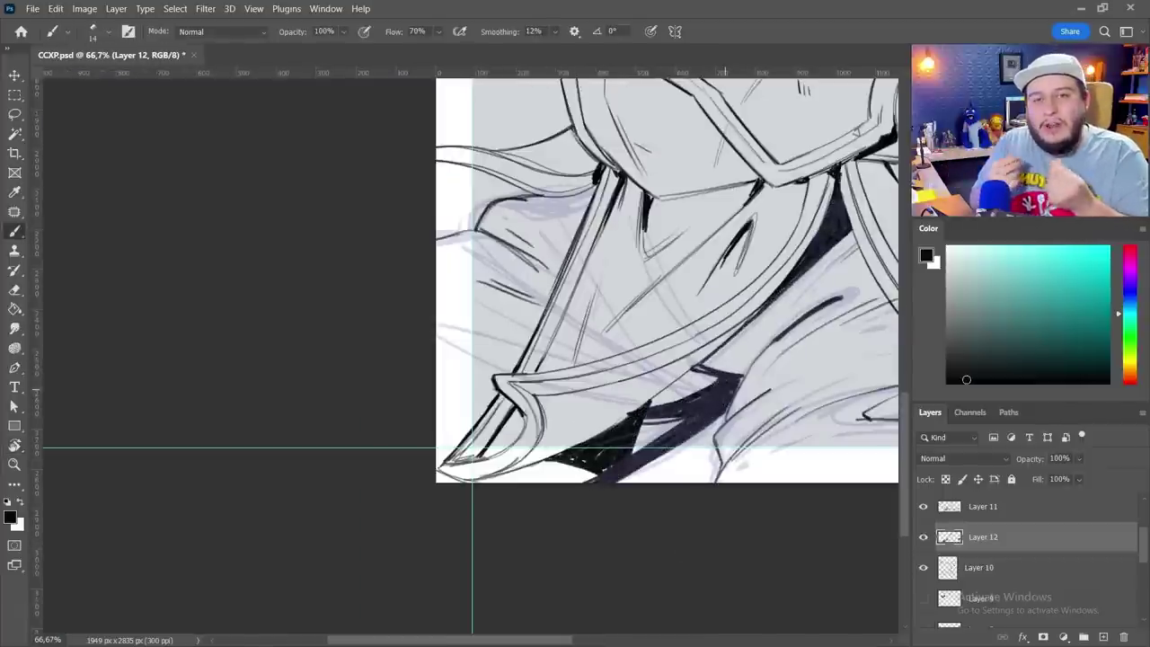
# Extend the black shadows and fold lines in the gaps behind the two cloth flaps.
pyautogui.moveTo(518, 230); pyautogui.dragTo(683, 431)
pyautogui.moveTo(809, 457); pyautogui.dragTo(732, 458)
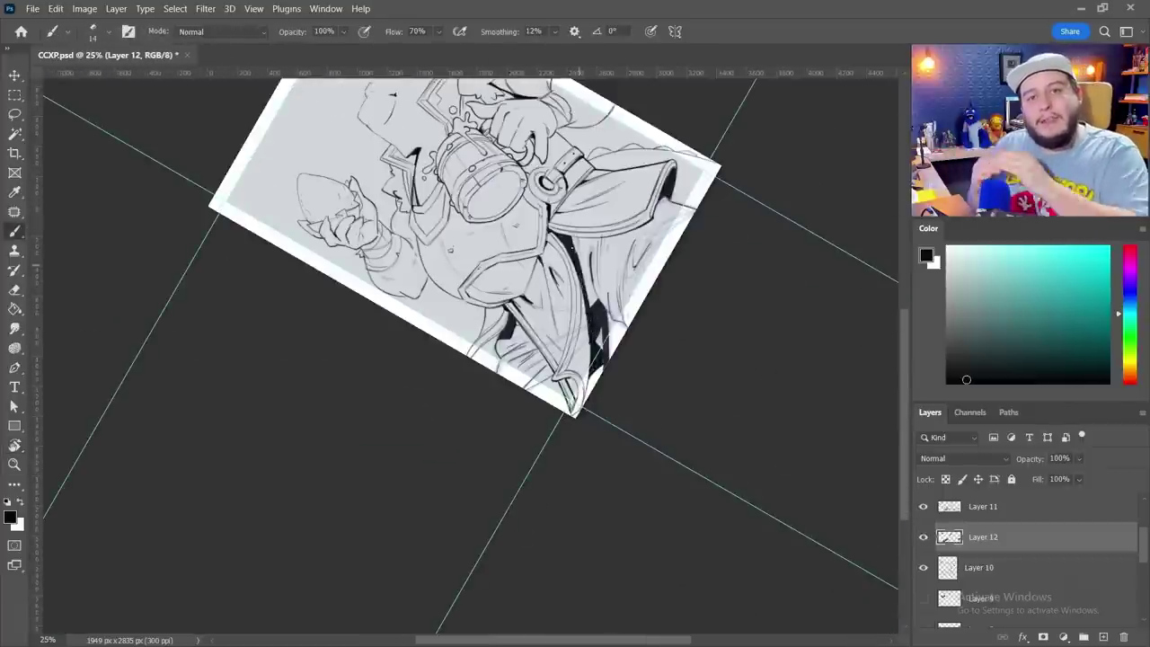
pyautogui.moveTo(572, 244); pyautogui.dragTo(577, 392)
pyautogui.moveTo(629, 434)
pyautogui.mouseDown()
pyautogui.moveTo(558, 503)
pyautogui.moveTo(613, 392)
pyautogui.moveTo(557, 360)
pyautogui.moveTo(432, 386)
pyautogui.moveTo(303, 390)
pyautogui.moveTo(469, 492)
pyautogui.mouseUp()
# Add a new layer below Layer 12 and ink the spiky mane behind the ear fin with black shadows.
pyautogui.hotkey('alt', '[')
pyautogui.hotkey('ctrl', 'alt', 'shift', 'e')
pyautogui.moveTo(557, 296)
pyautogui.mouseDown()
pyautogui.moveTo(531, 620)
pyautogui.moveTo(458, 374)
pyautogui.moveTo(719, 638)
pyautogui.moveTo(512, 611)
pyautogui.mouseUp()
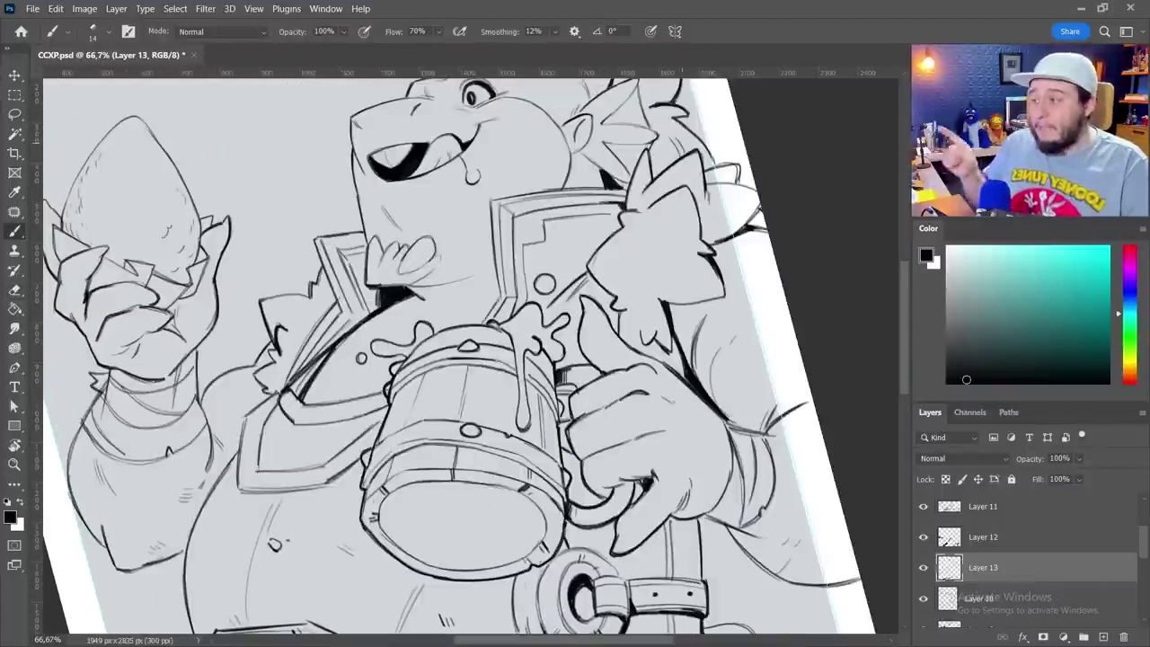
pyautogui.press('Escape')
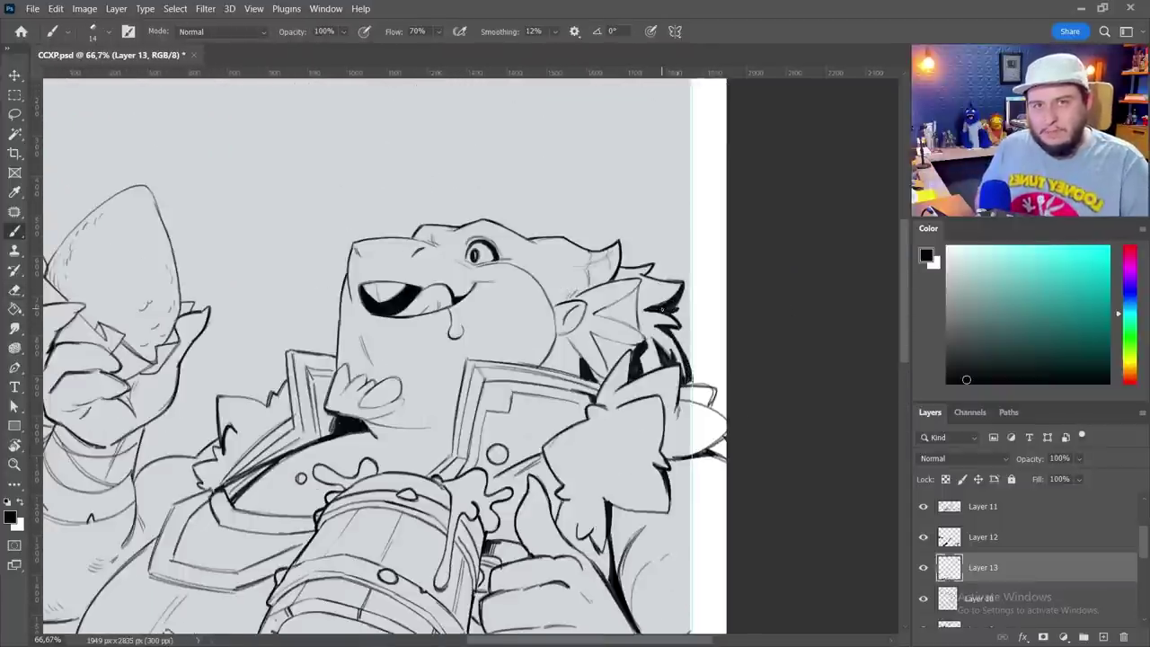
# Add black shadows between the raised fist's fingers, along the raised arm and inside the belly armour border.
pyautogui.moveTo(359, 360); pyautogui.dragTo(719, 220)
pyautogui.scroll(-2, 605, 354)
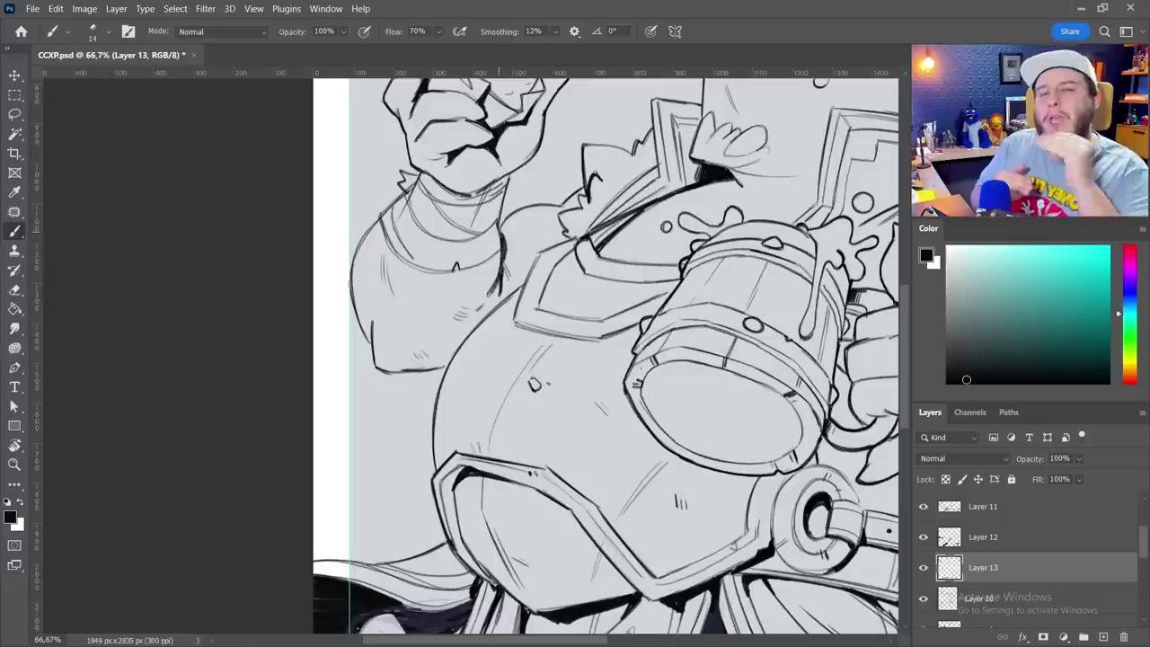
pyautogui.press('h')
pyautogui.press('r')
pyautogui.press('b')
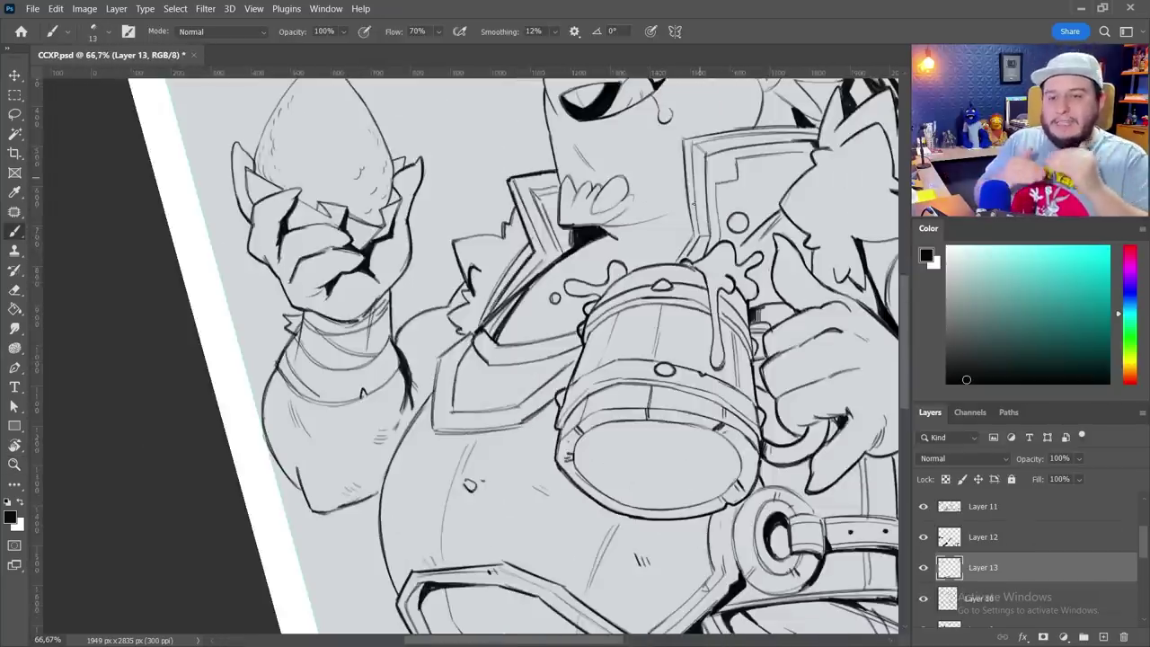
# Clean up the ink along the upper edge of the open mouth's black shadow on Layer 9 with the Eraser.
pyautogui.press('r')
pyautogui.moveTo(629, 270); pyautogui.dragTo(296, 360)
pyautogui.press('b')
pyautogui.scroll(3, 468, 359)
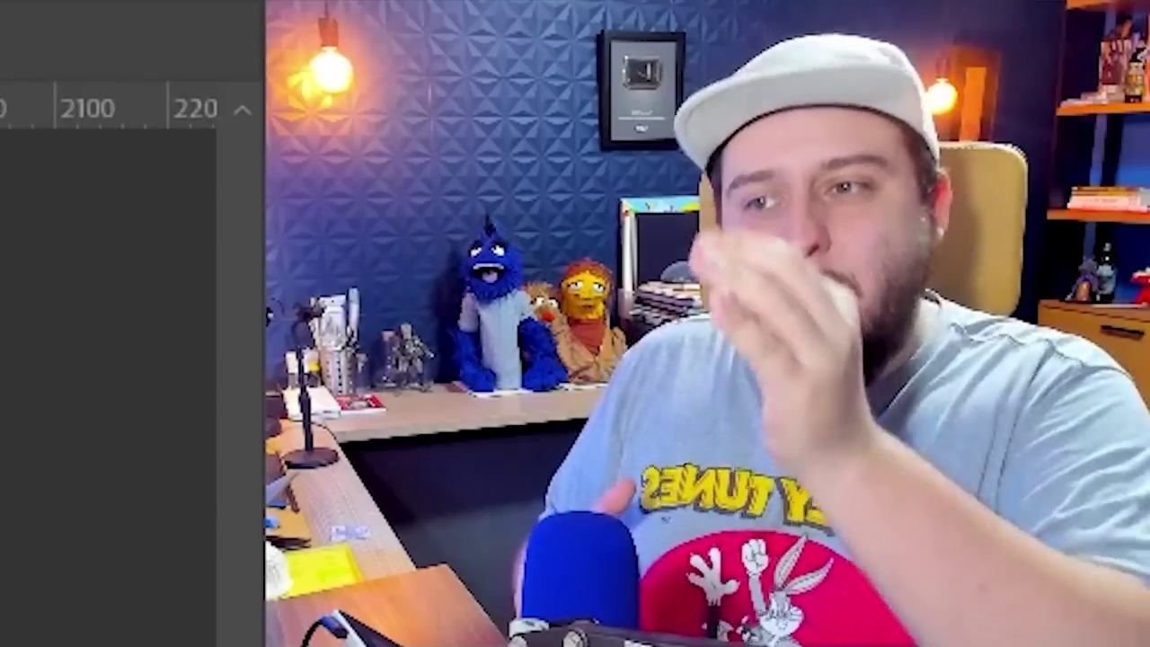
pyautogui.scroll(5, 539, 279)
pyautogui.press('e')
pyautogui.hotkey('alt', '[')
pyautogui.hotkey('alt', '[')
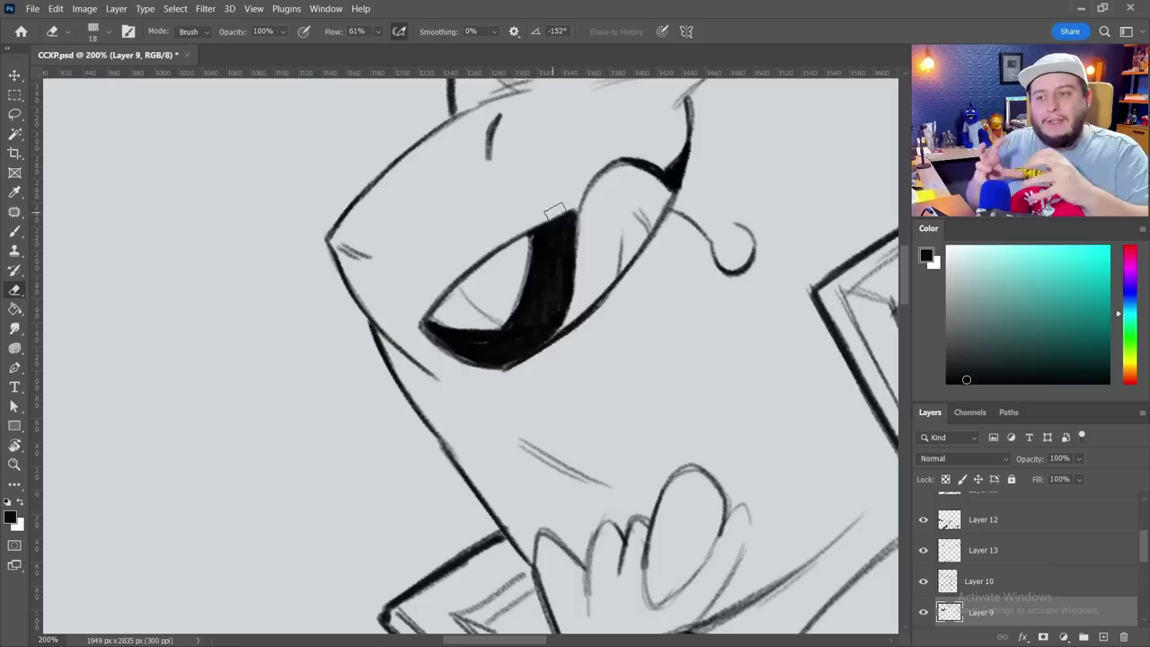
# Refine the line art on Layer 10 and ink the wood grain rings on the mug's round base.
pyautogui.hotkey('alt', ']')
pyautogui.scroll(-3, 564, 321)
pyautogui.moveTo(564, 321); pyautogui.dragTo(449, 359)
pyautogui.press('r')
pyautogui.scroll(-5, 467, 359)
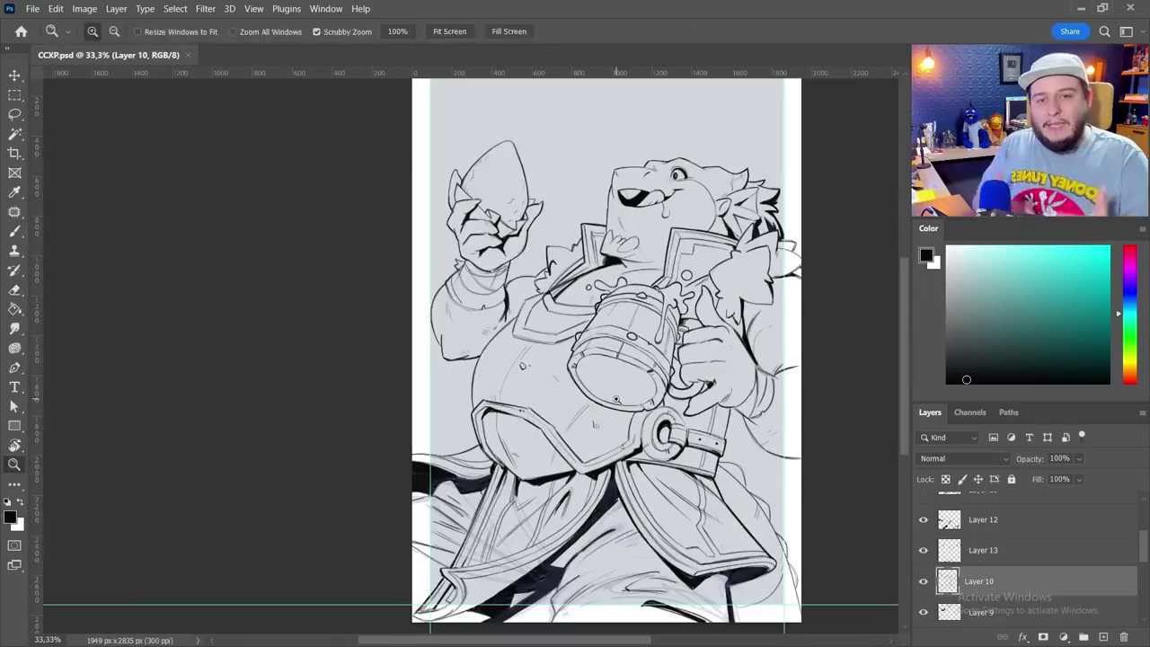
pyautogui.click(616, 399)
pyautogui.press('b')
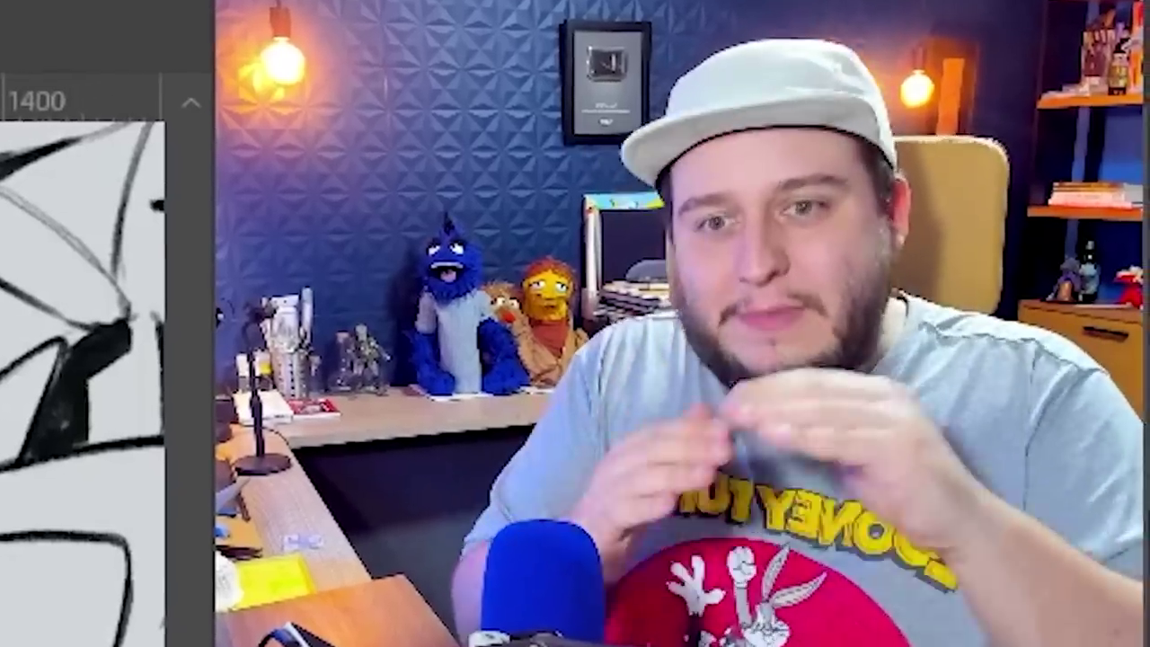
pyautogui.scroll(-3, 518, 332)
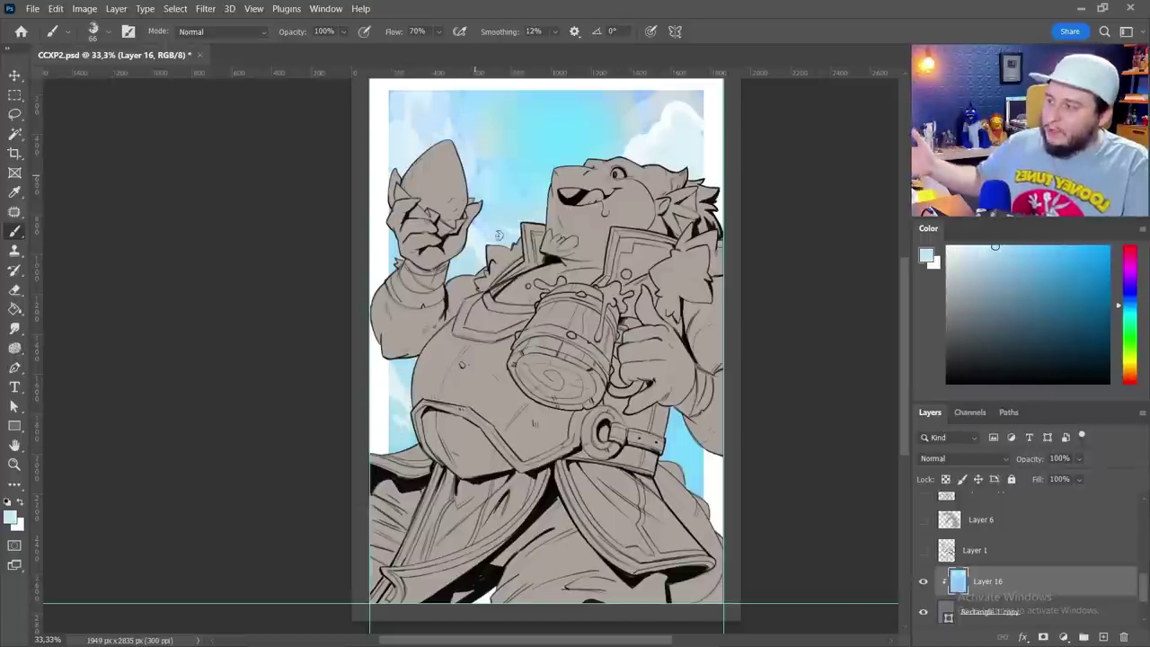
# Repaint the sky and clouds behind the character on Layer 16 with sampled light blues and a soft 300 px brush.
pyautogui.keyDown('alt'); pyautogui.click(609, 144); pyautogui.keyUp('alt')
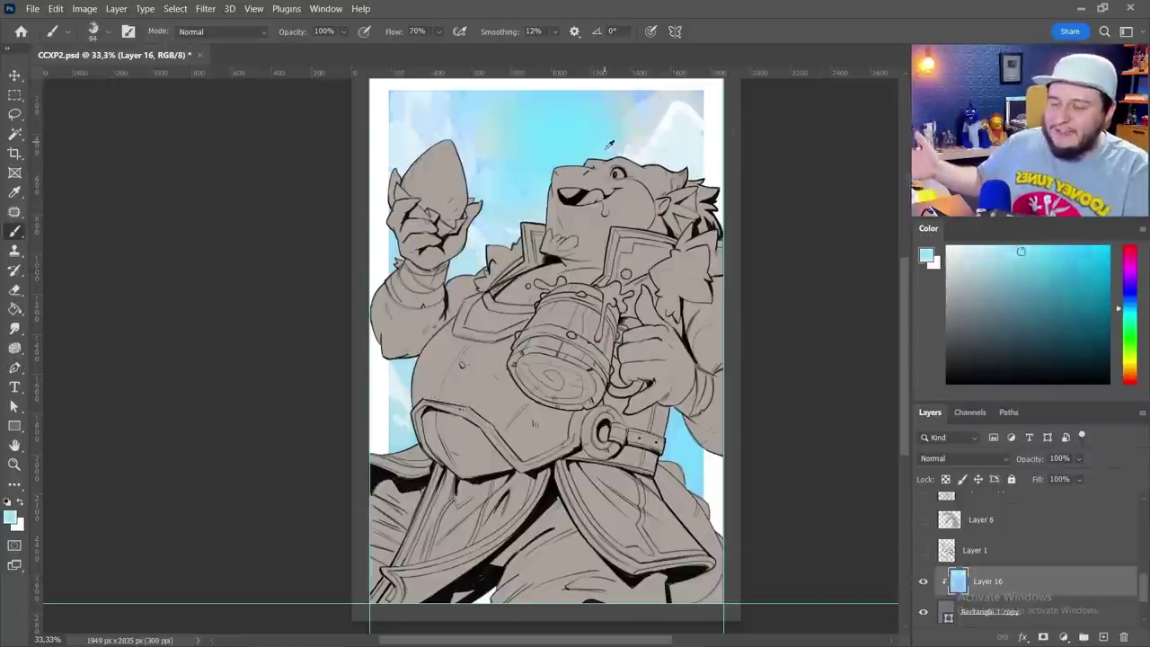
pyautogui.keyDown('alt'); pyautogui.click(694, 101); pyautogui.keyUp('alt')
pyautogui.keyDown('alt'); pyautogui.click(638, 146); pyautogui.keyUp('alt')
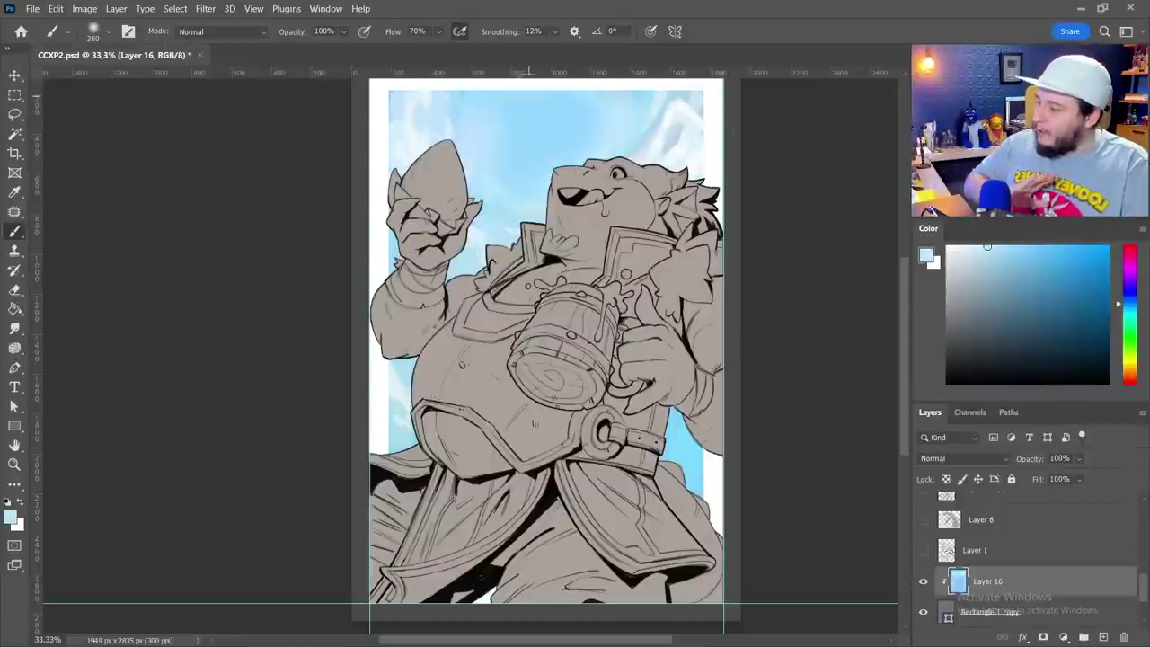
pyautogui.rightClick(570, 221)
pyautogui.press('Return')
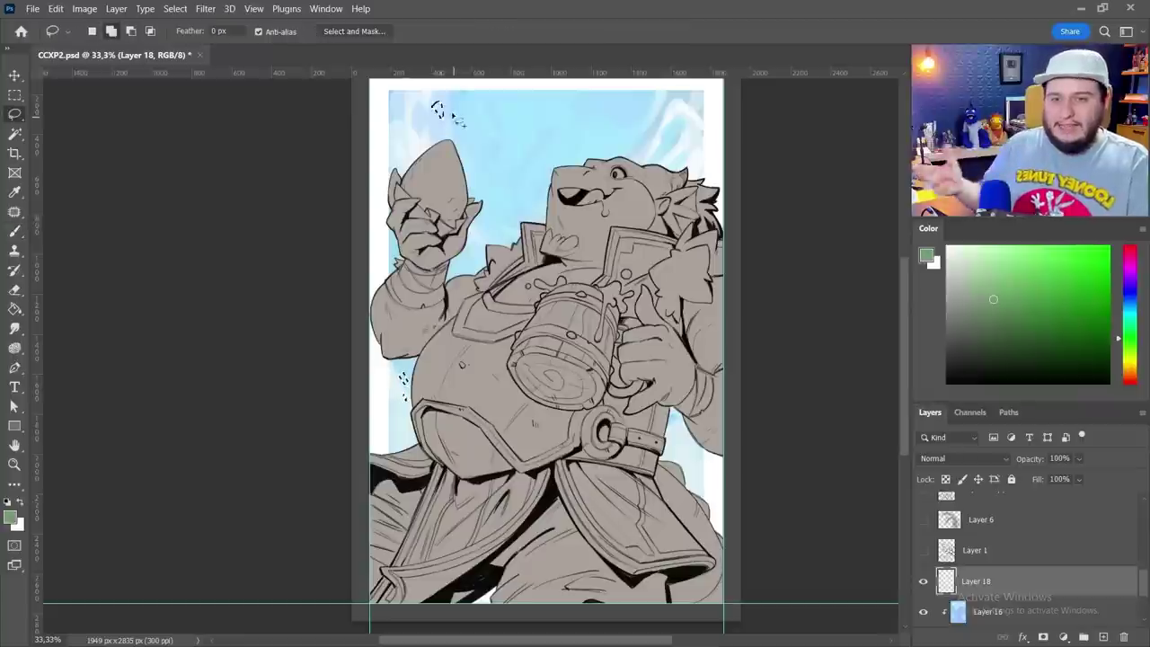
# Choose the textured 84 px brush between splodge 1 and splodge 3 in the BRUSHRUSH2020 set for Layer 18.
pyautogui.rightClick(570, 159)
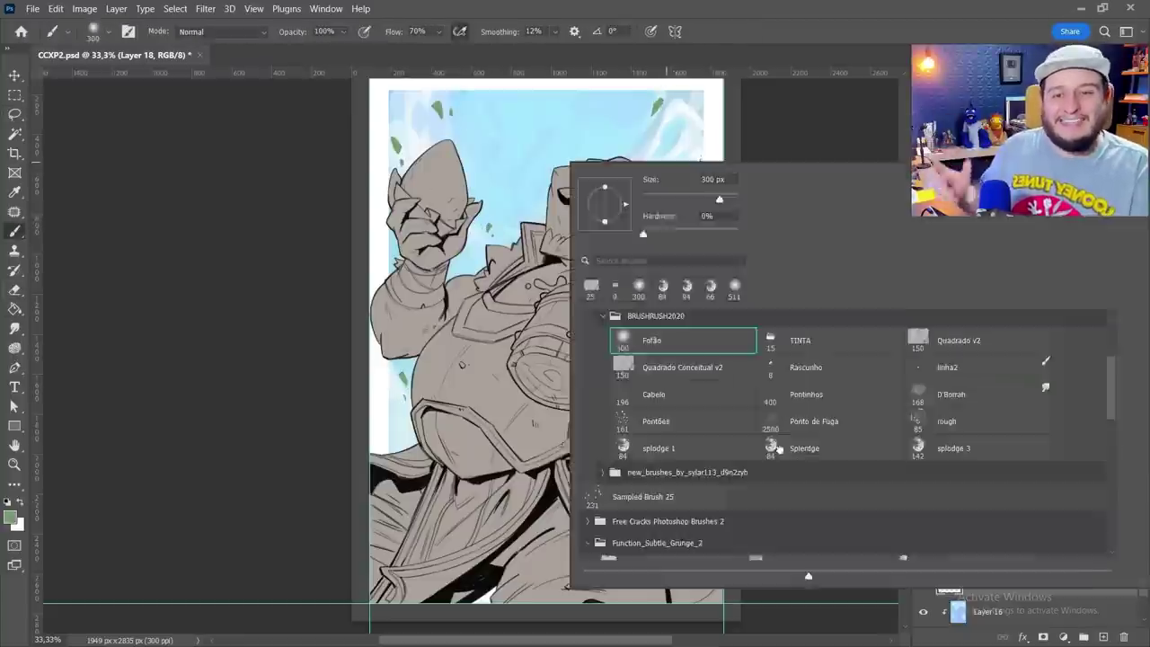
pyautogui.doubleClick(771, 441)
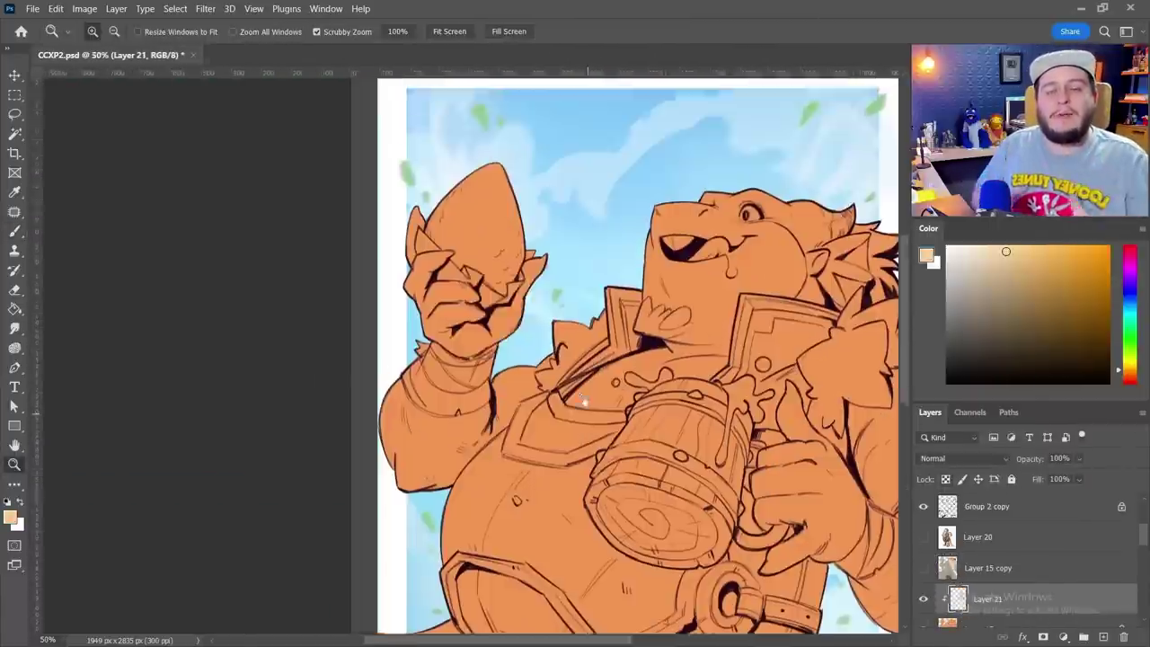
# Paint the palm and finger undersides of the raised hand light cream on the clipped Layer 21.
pyautogui.press('b')
pyautogui.moveTo(472, 297); pyautogui.dragTo(440, 319)
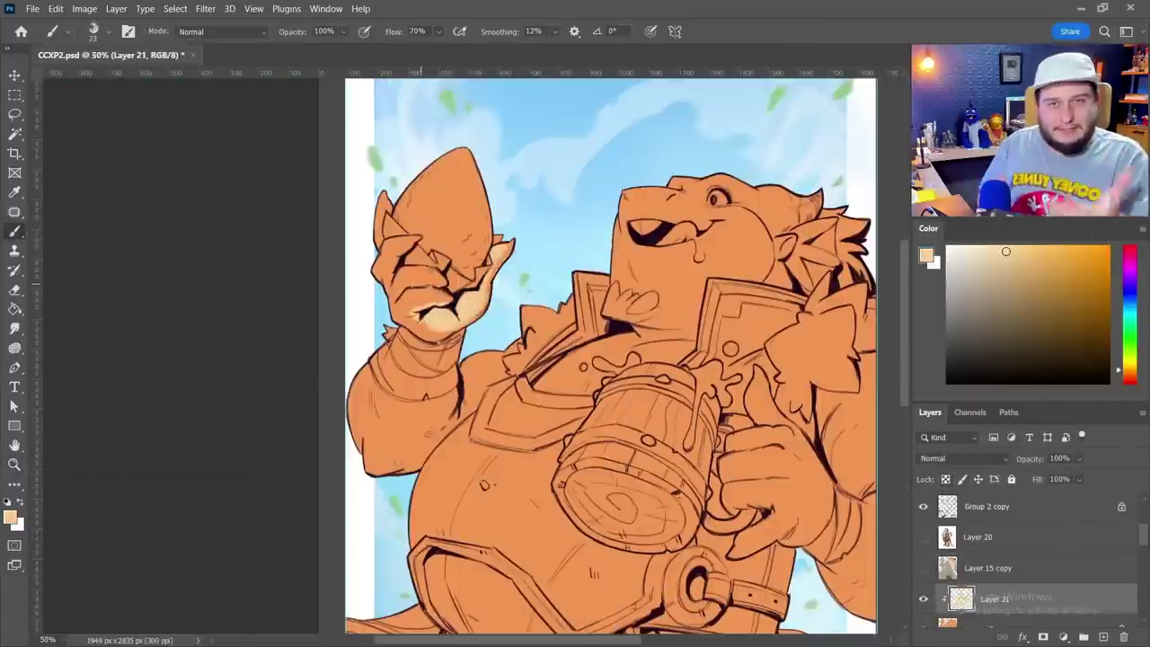